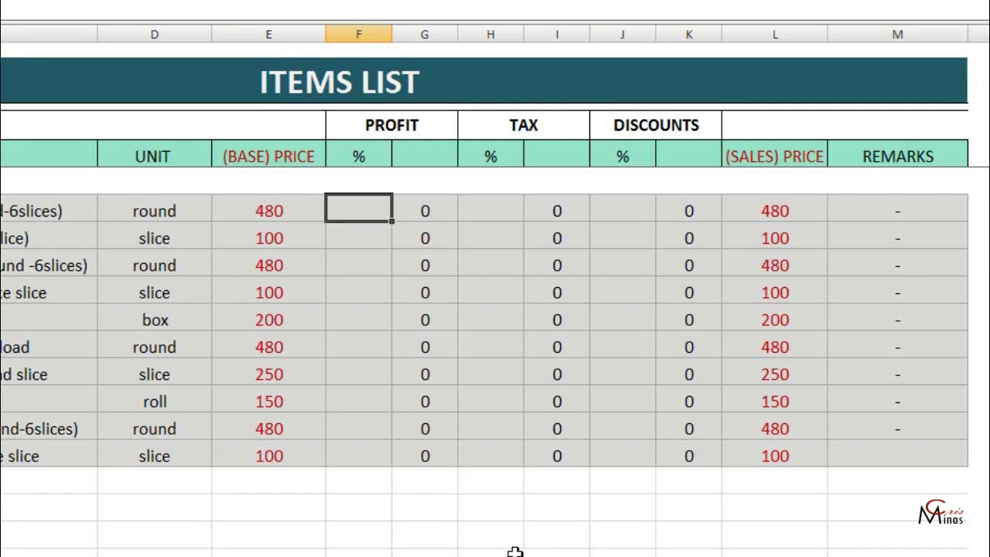
- Enter 20% profit, 5% tax and 2% discount for the first item
key(Return)
key(Up)
key(Right)
key(Right)
text(5)
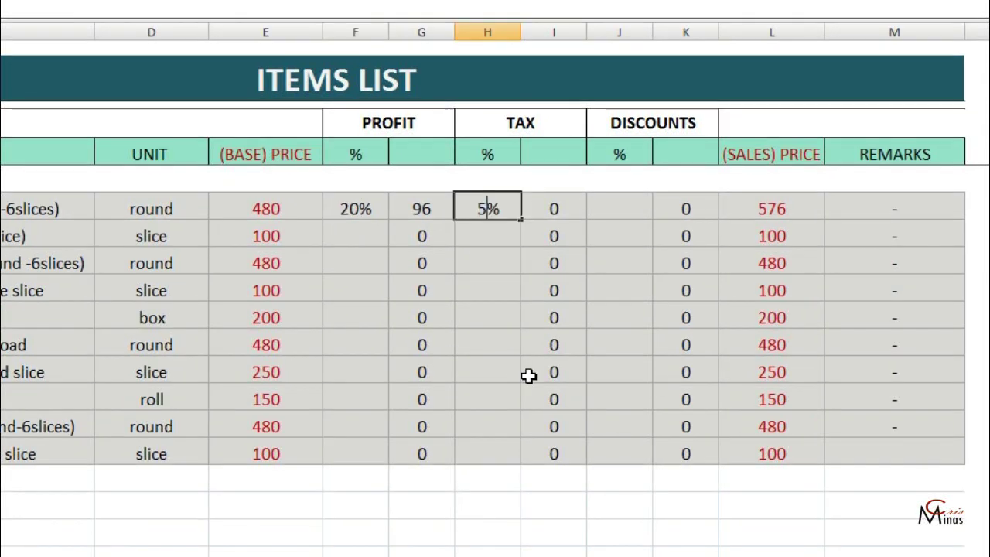
key(Return)
key(Up)
key(Right)
key(Right)
text(2)
key(Return)
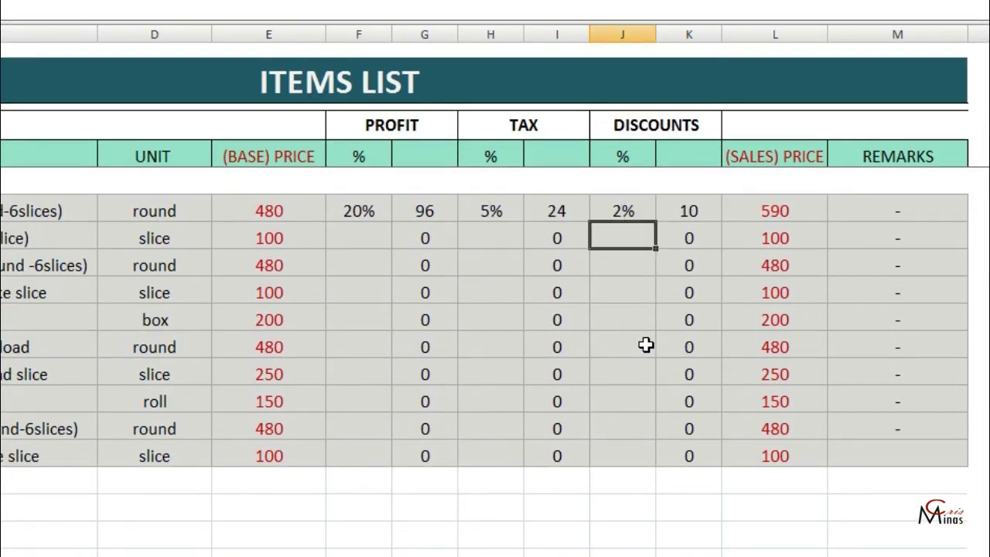
- Check the 480 base price and 590 sales price, and add the remark '2% OFF'
click(301, 219)
click(740, 203)
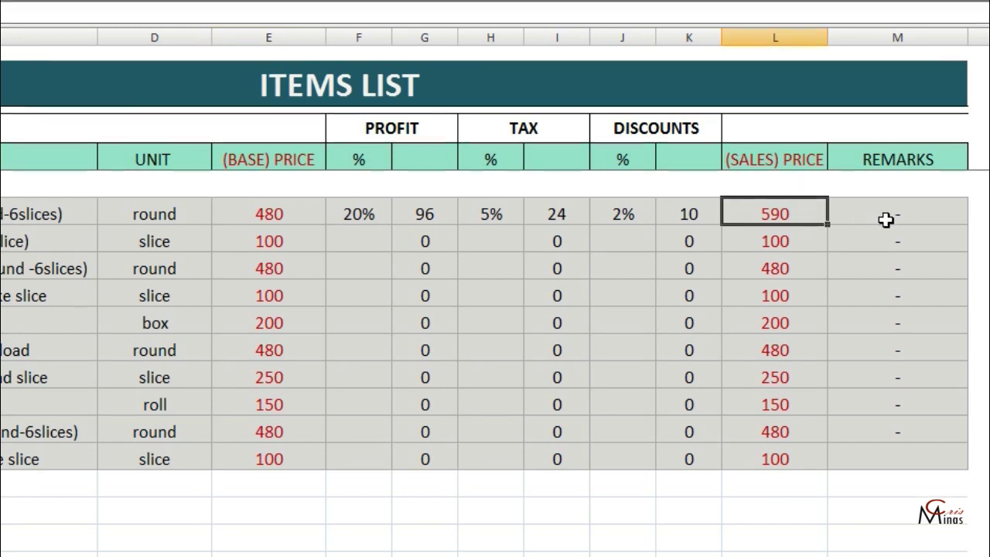
click(893, 216)
text(2% OFF)
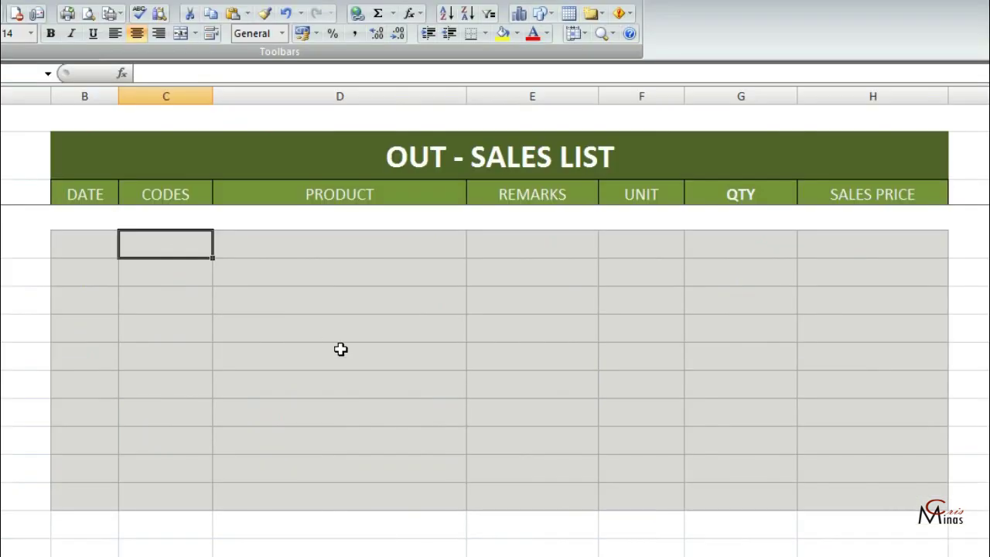
- Enter code a1 on the OUT sheet so it pulls in the 590 sales price
text(a1)
key(Return)
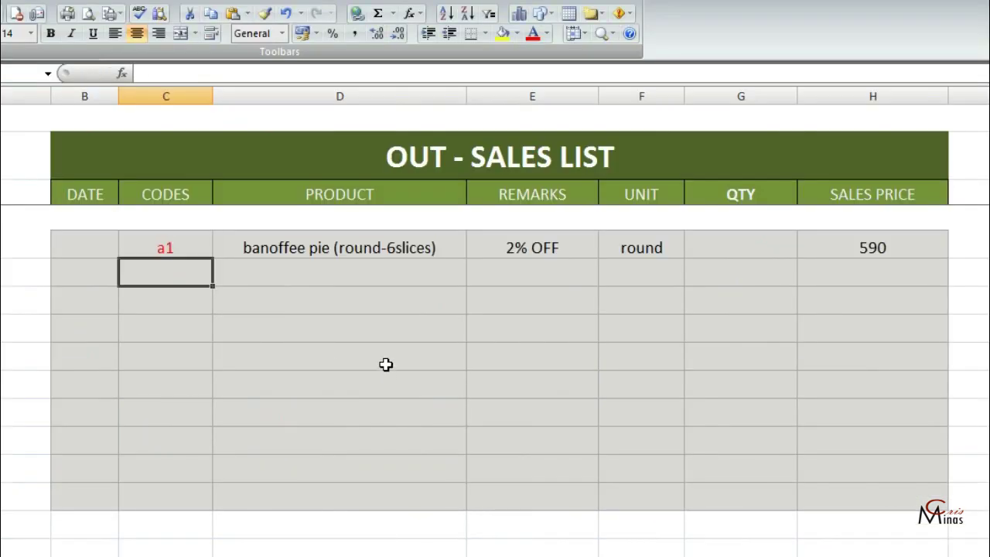
click(902, 240)
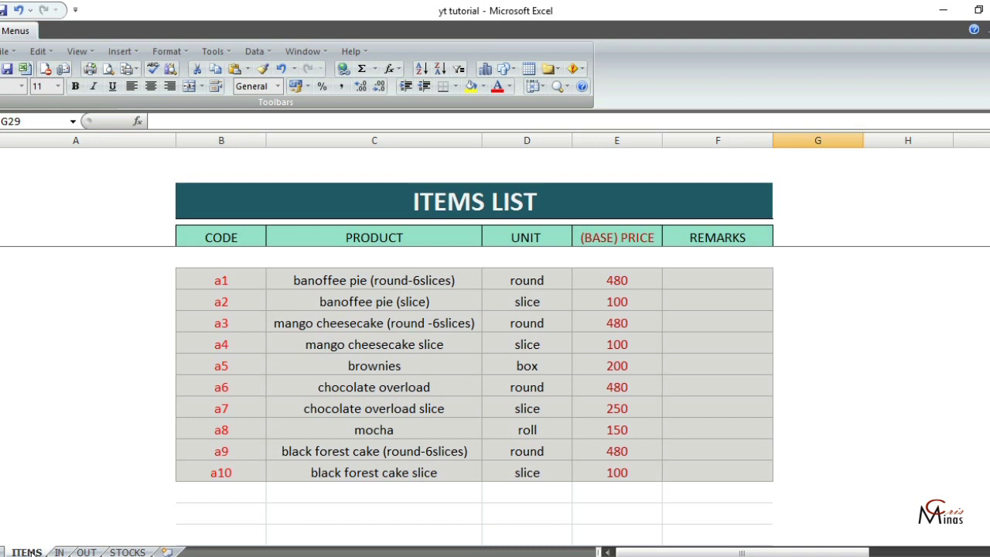
- Look through the IN - PURCHASE LIST, OUT - SALES LIST and STOCKS sheets
click(56, 551)
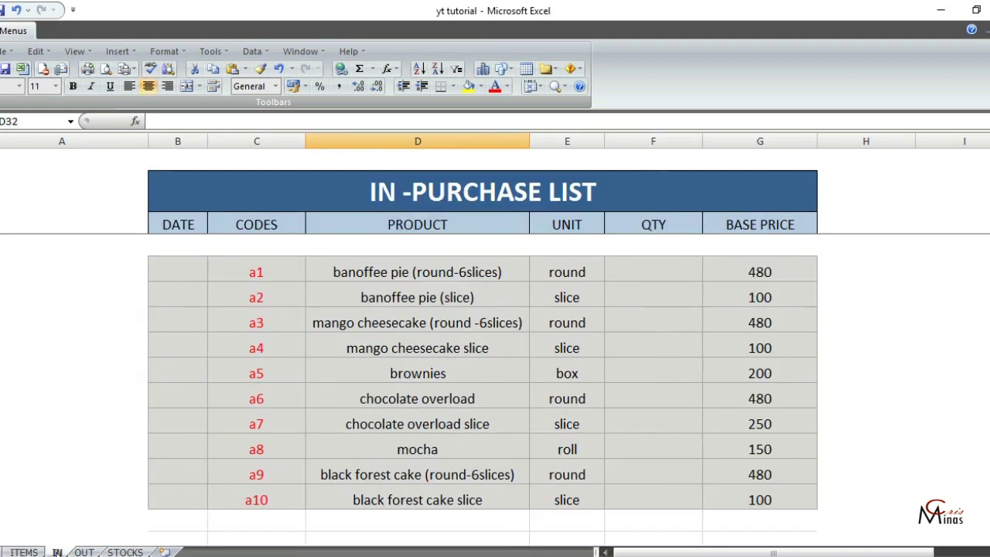
click(83, 552)
click(124, 551)
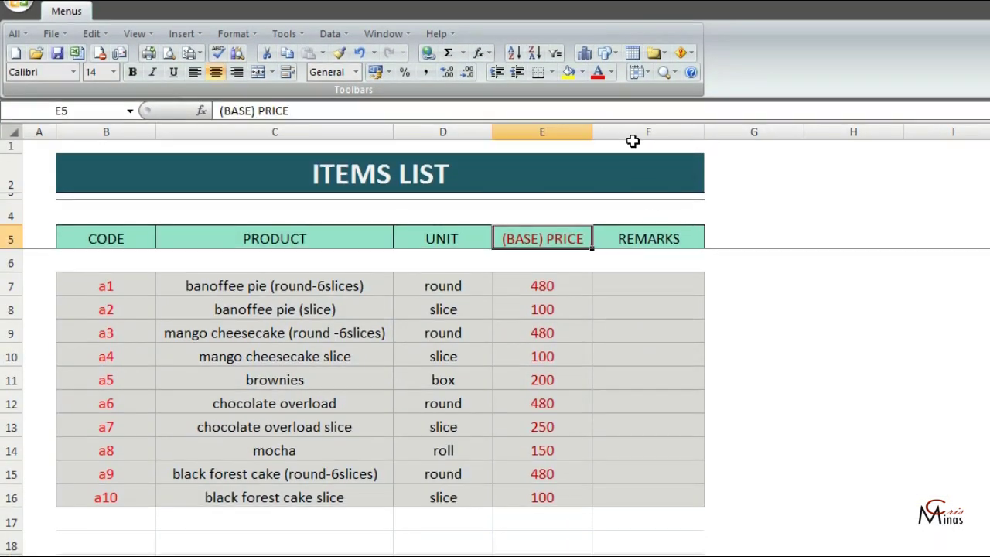
- Insert seven blank columns F–L before REMARKS in the ITEMS LIST
click(630, 139)
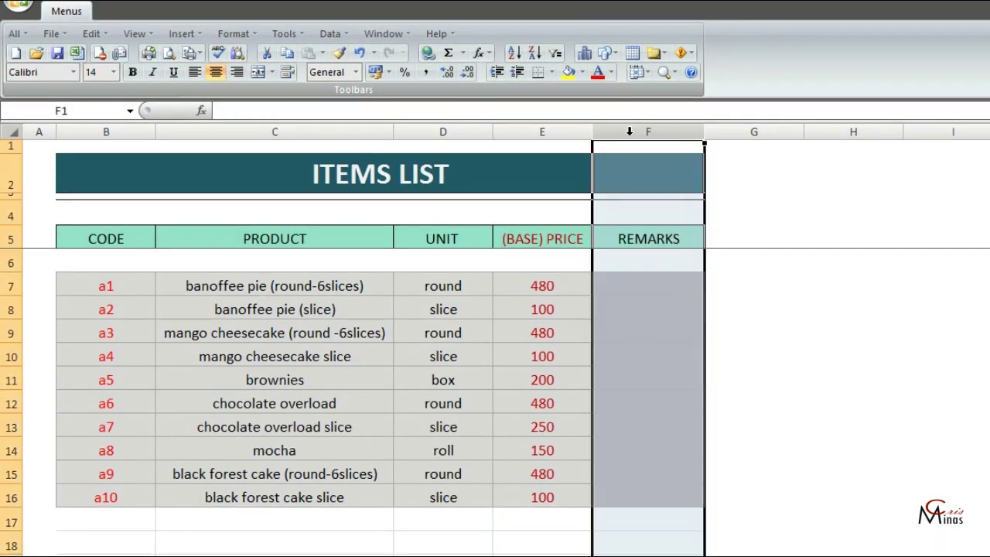
right_click(631, 139)
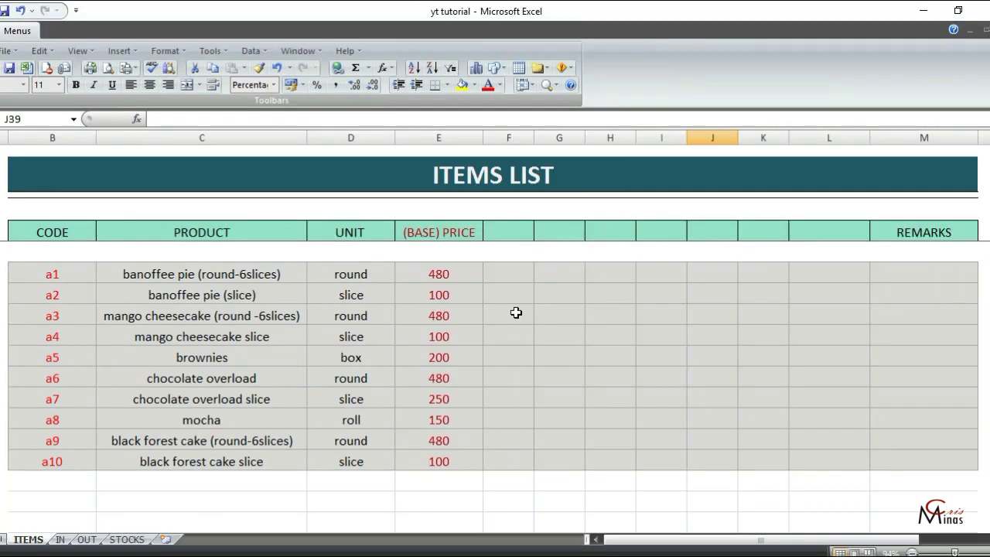
drag(510, 137, 831, 141)
click(812, 134)
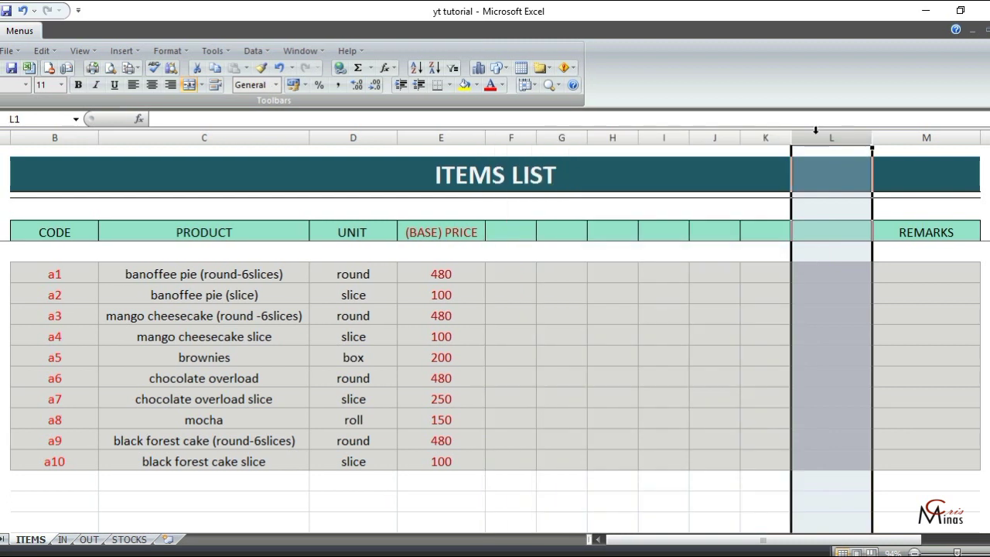
- Type the headings (SALES) PRICE in L5 and PROFIT, TAX, DISCOUNTS in row 4
double_click(824, 229)
text((SALES))
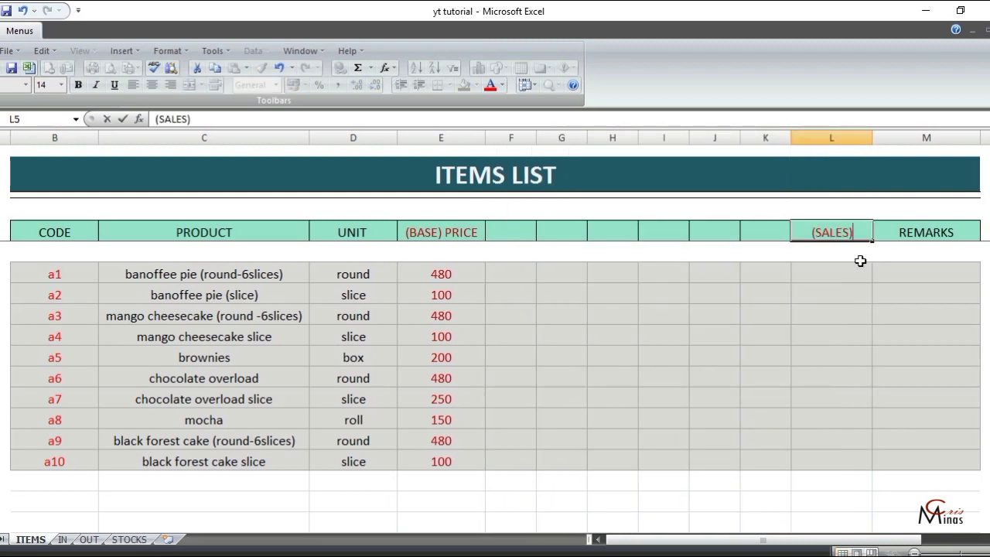
text( PRICE)
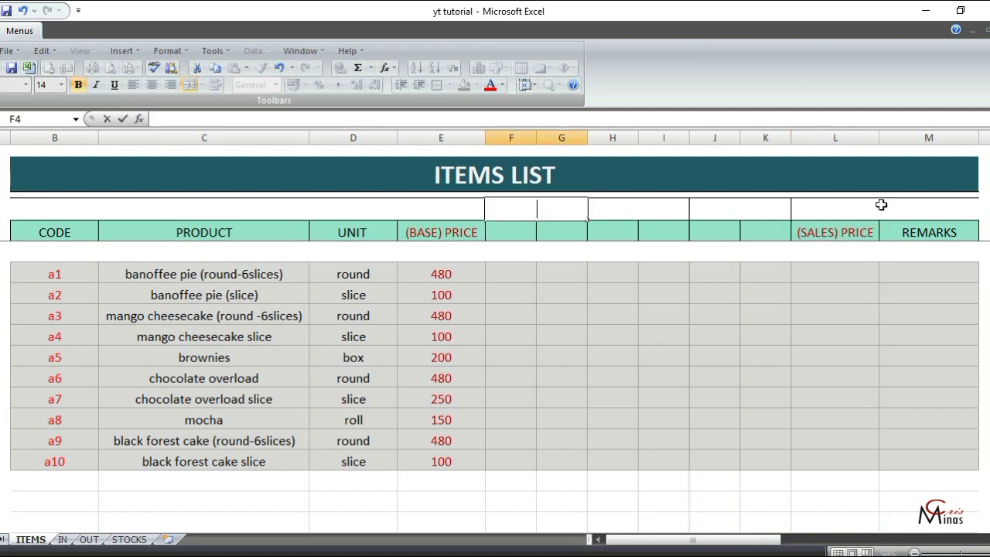
text(PROFIT)
key(Tab)
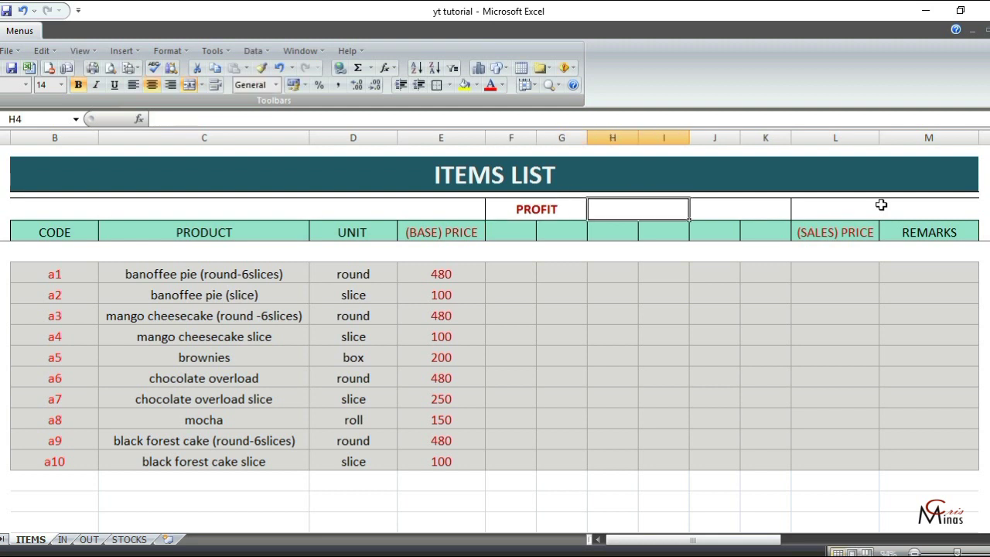
text(TAX)
key(Tab)
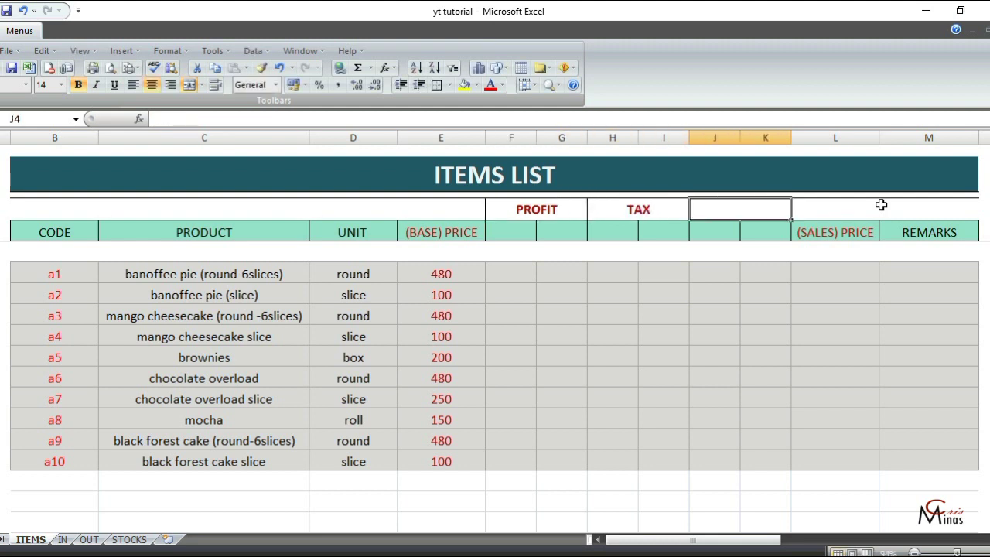
text(DISCOUNTS)
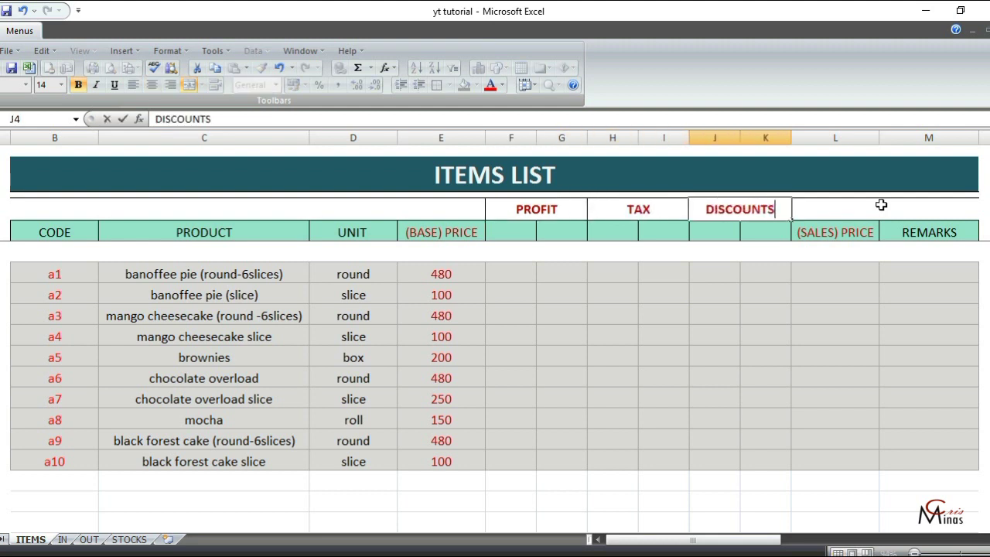
- Put % under PROFIT, TAX and DISCOUNTS in cells F5, H5 and J5
click(521, 232)
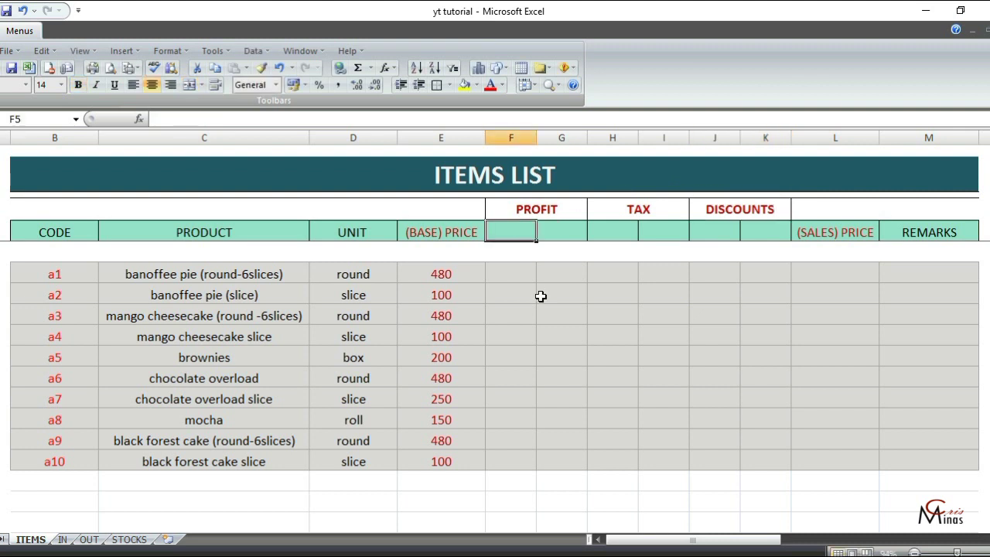
text(%)
click(612, 232)
text(%)
click(714, 232)
text(%)
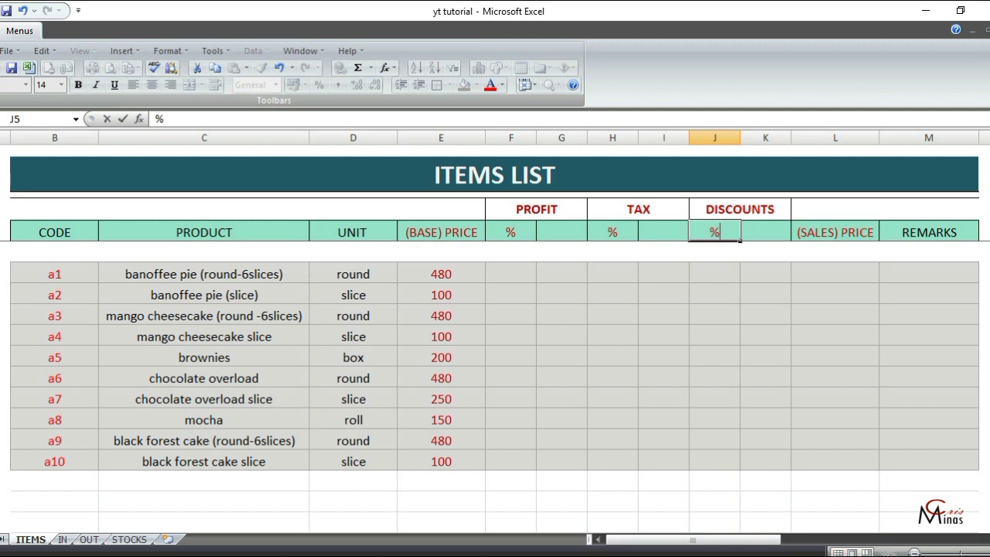
- Apply the Percentage number format to columns F, H and J via Format Cells
click(519, 134)
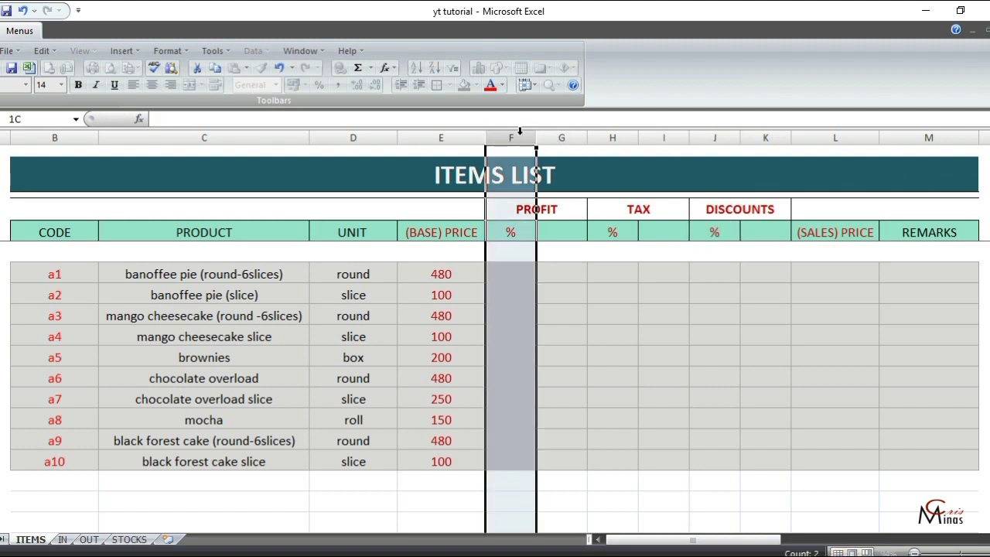
ctrl+click(612, 136)
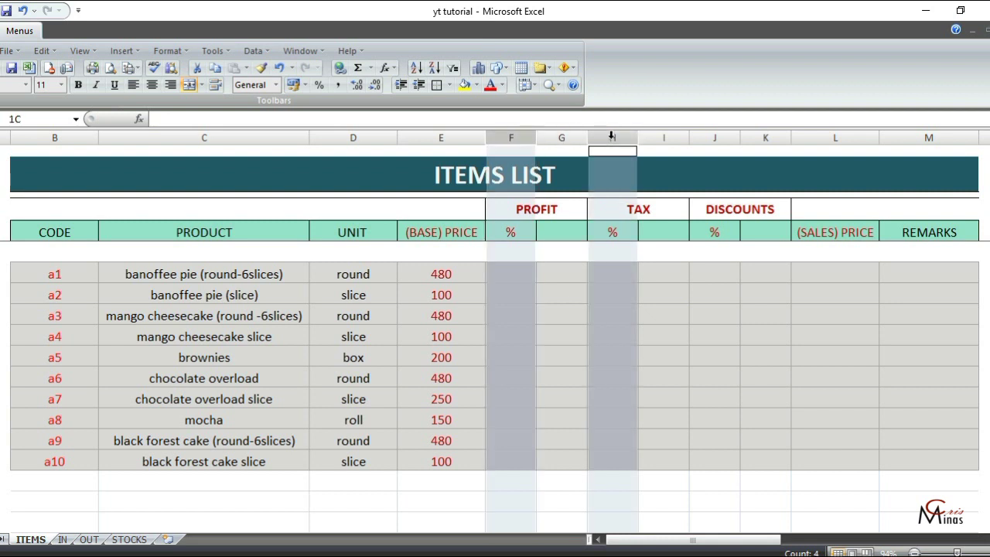
ctrl+click(721, 136)
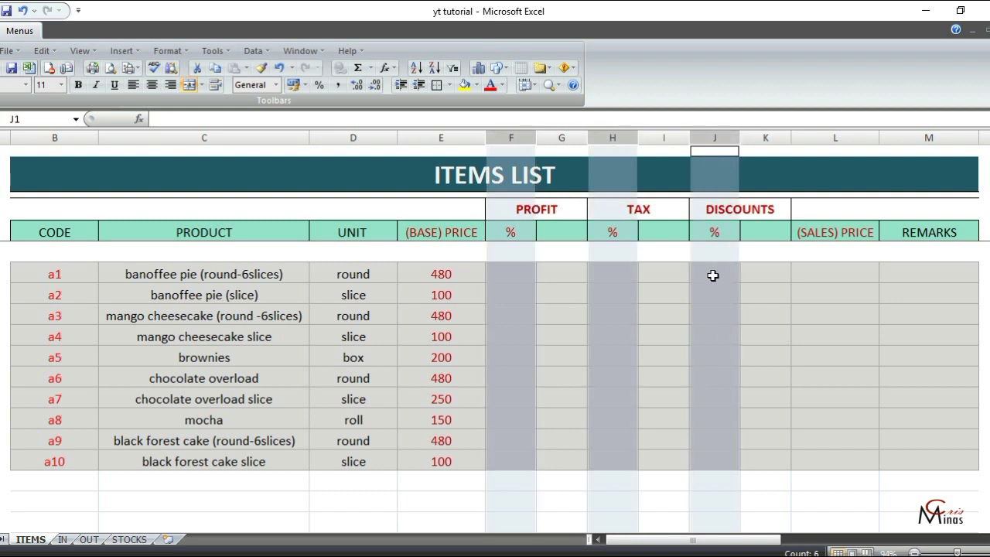
right_click(713, 368)
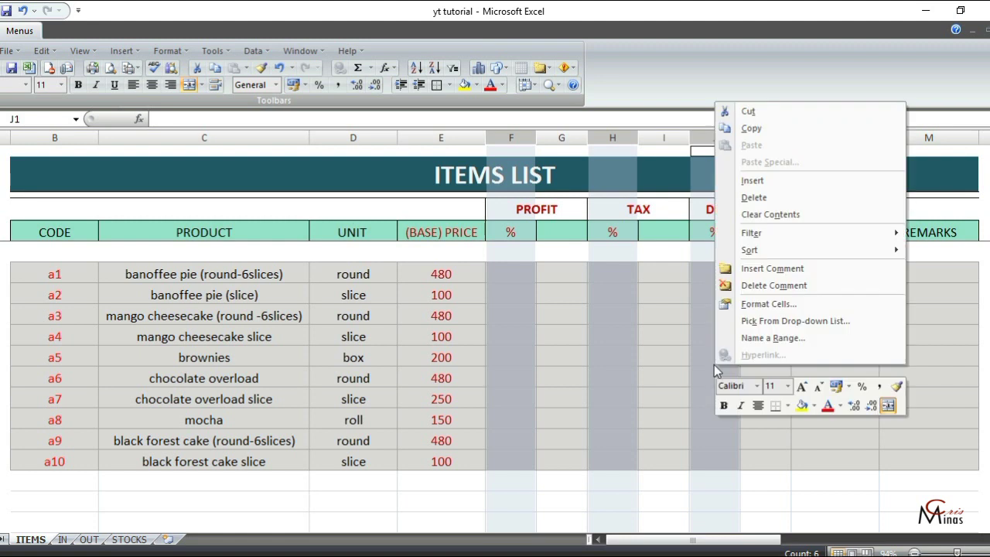
click(801, 306)
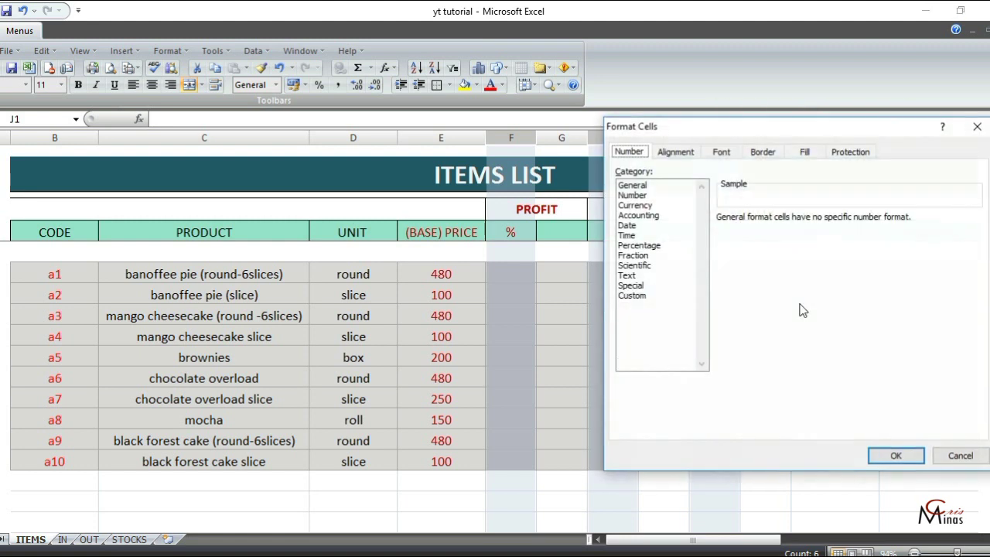
click(655, 248)
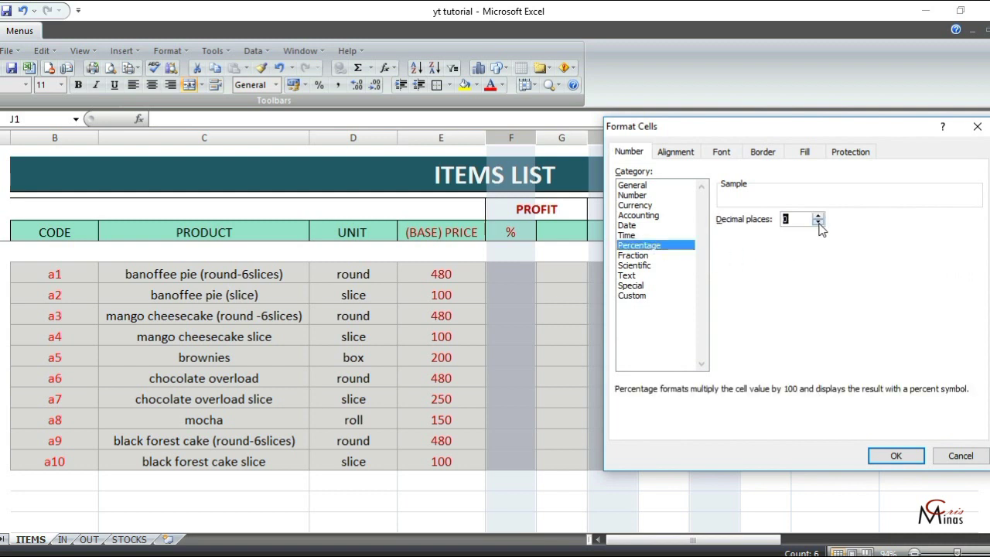
click(896, 454)
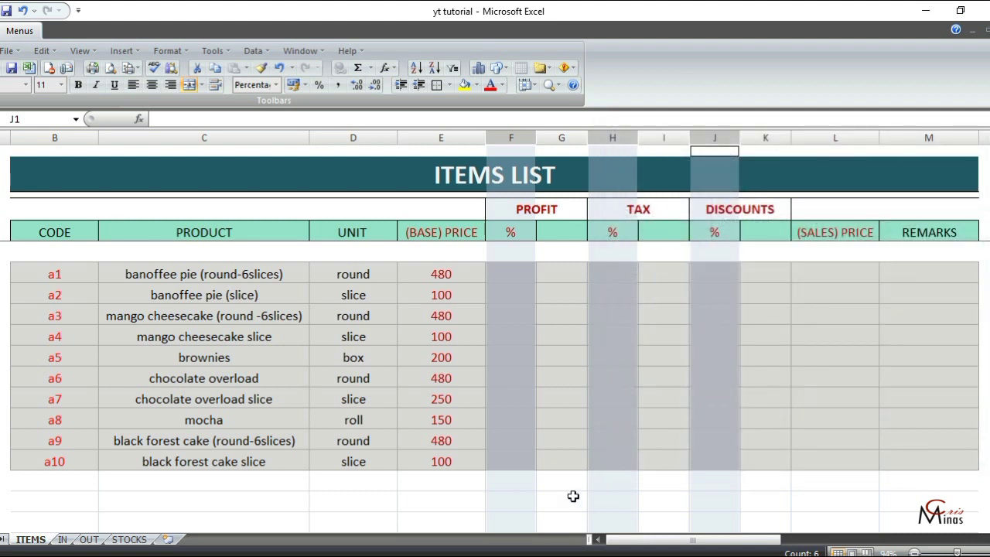
- Enter 20% profit, 5% tax and 2% discount in F7, H7 and J7
click(510, 274)
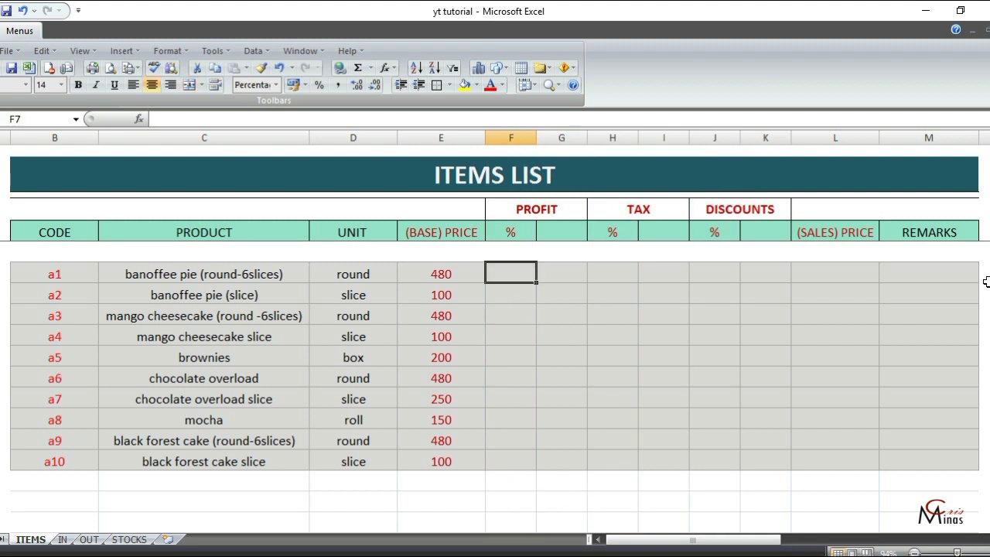
text(20)
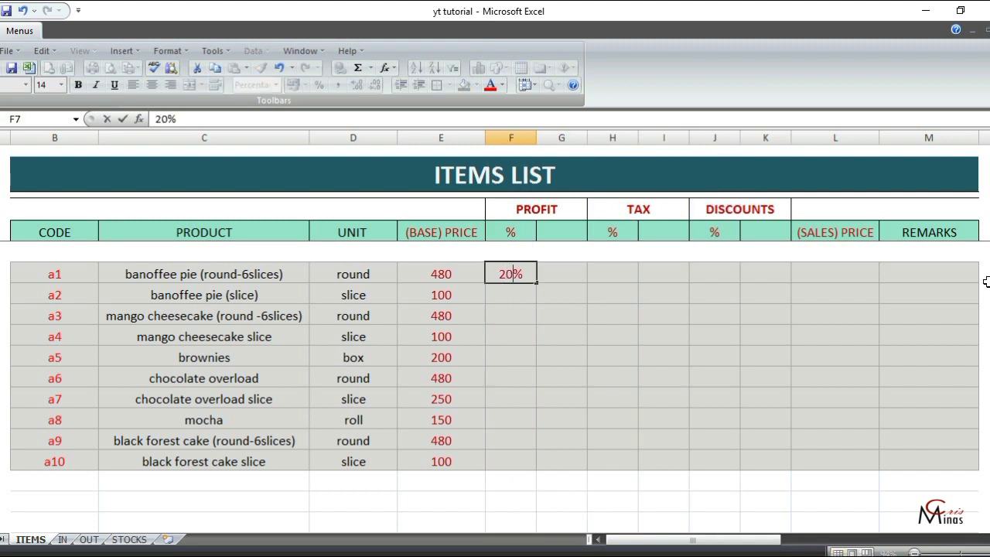
key(Return)
key(Up)
key(Right)
key(Right)
text(5)
key(Return)
click(722, 270)
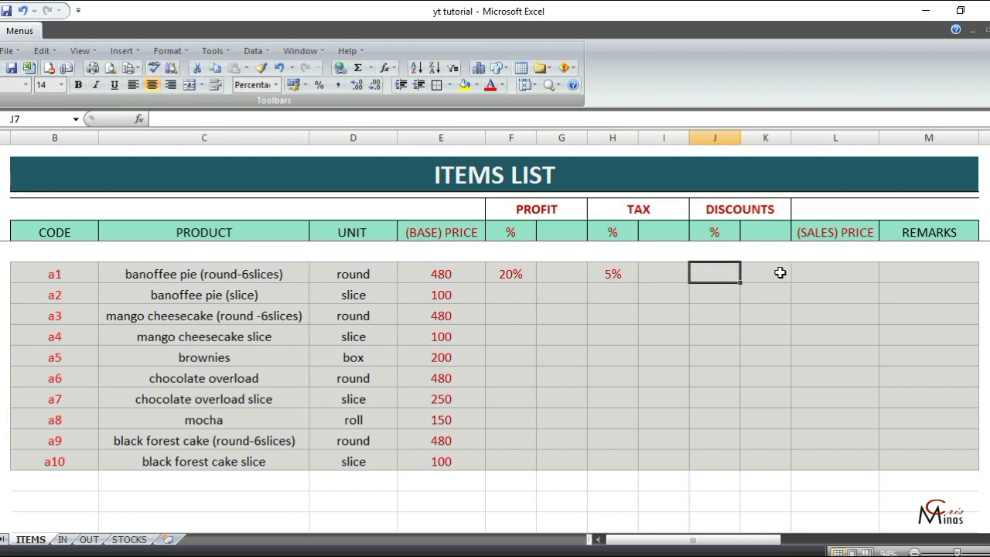
text(2)
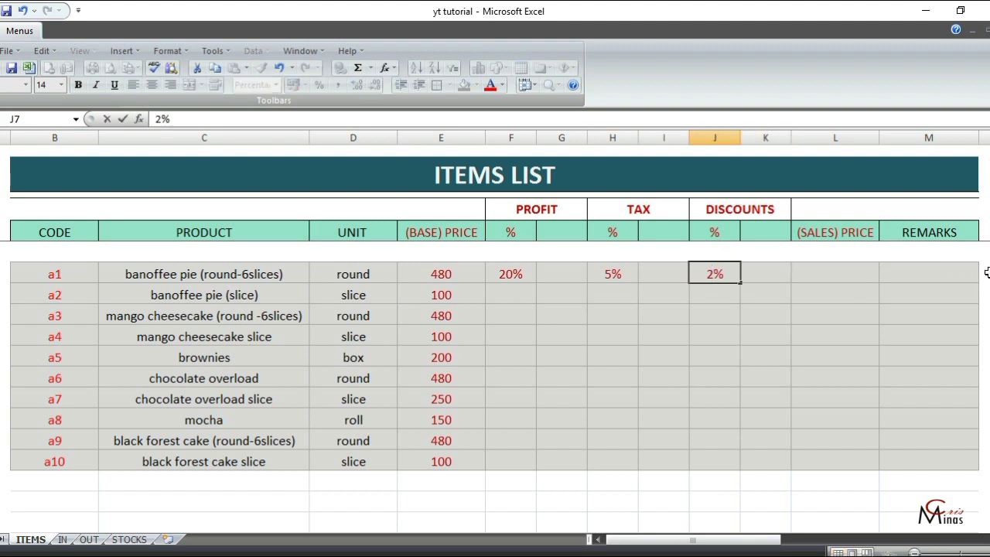
key(Return)
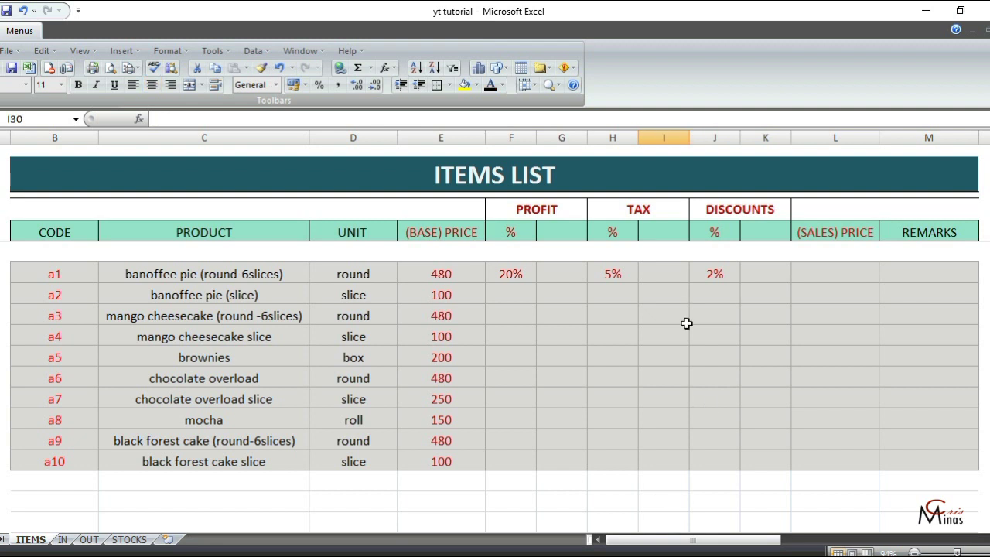
- Highlight the profit, tax and discount amount columns G, I and K
click(567, 138)
click(665, 137)
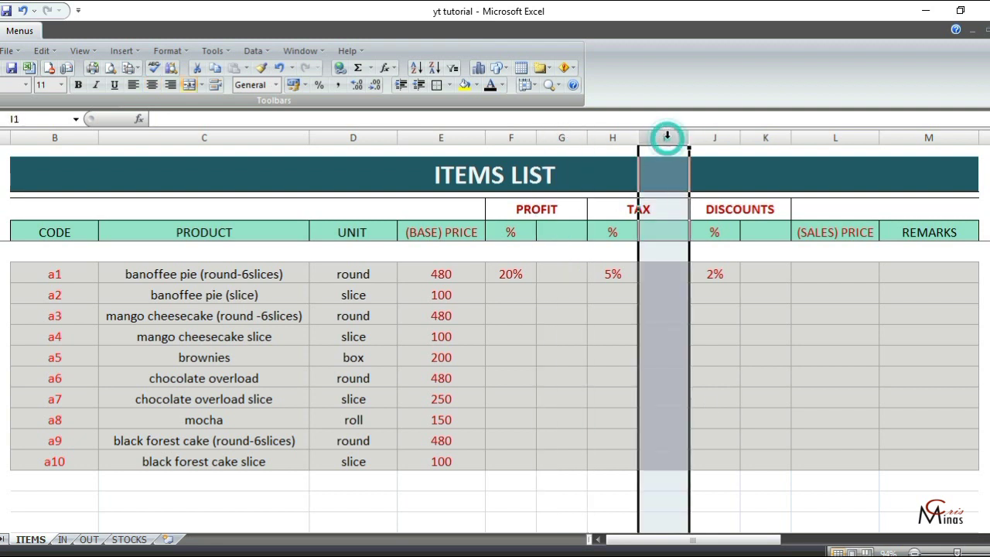
click(765, 136)
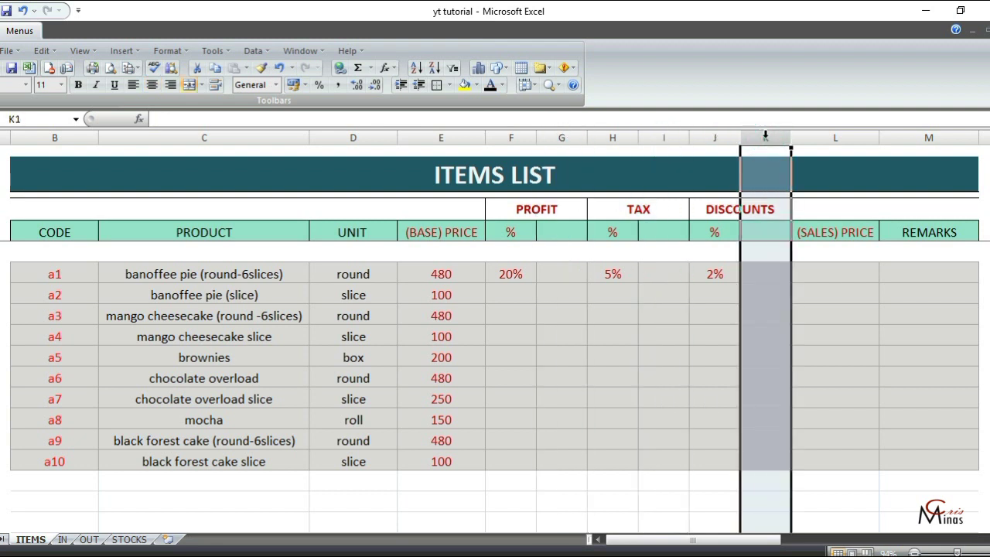
key(ctrl+z)
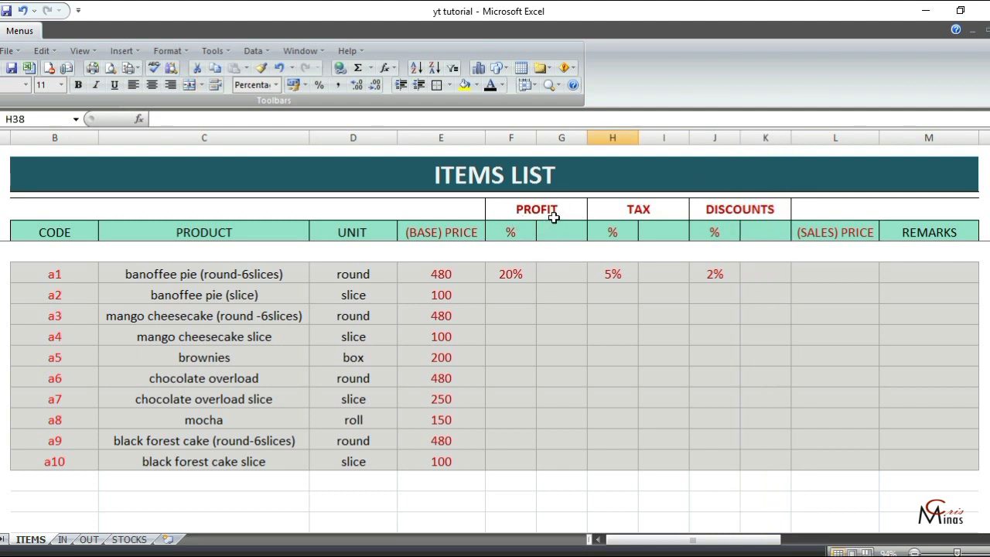
click(559, 270)
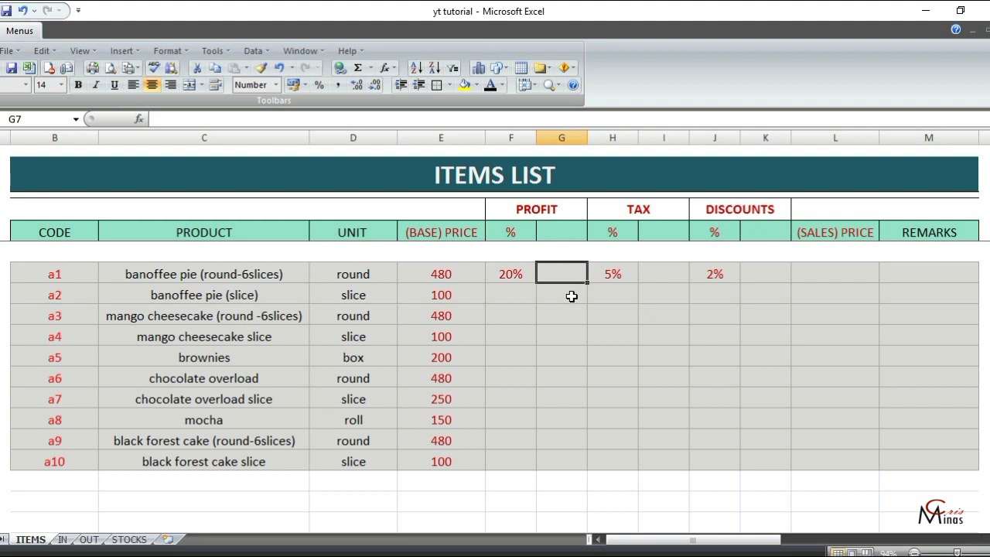
- Enter =E7*F7 in G7 to get the 96 profit amount
text(=)
click(462, 273)
text(*)
click(520, 277)
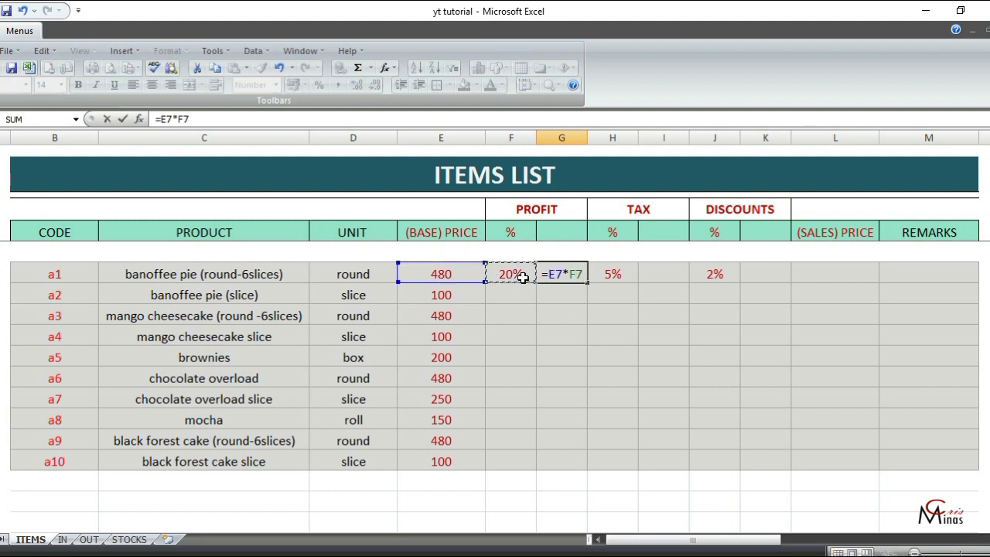
key(Return)
- Enter =E7*H7 in I7 to get the 24 tax amount
click(658, 214)
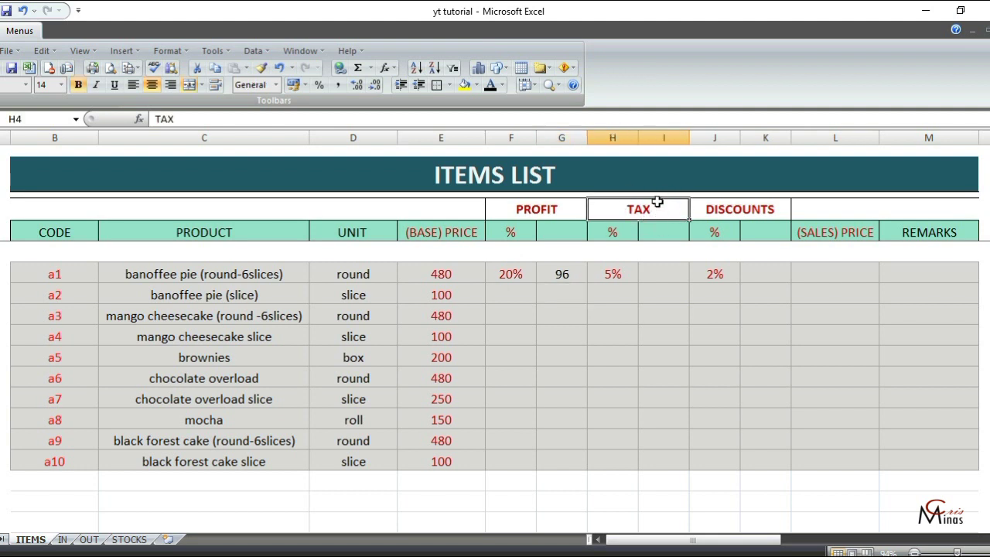
click(655, 277)
text(=)
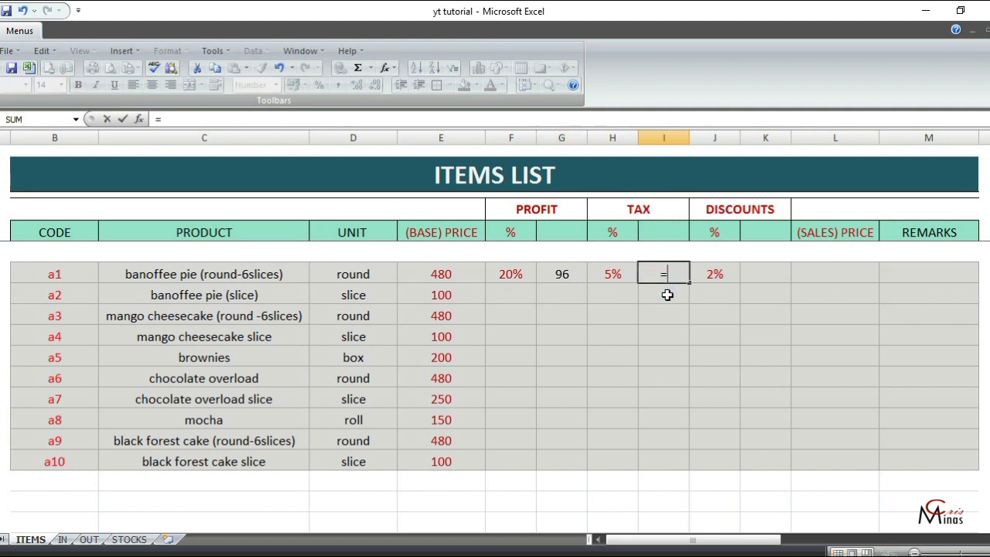
click(460, 279)
text(*)
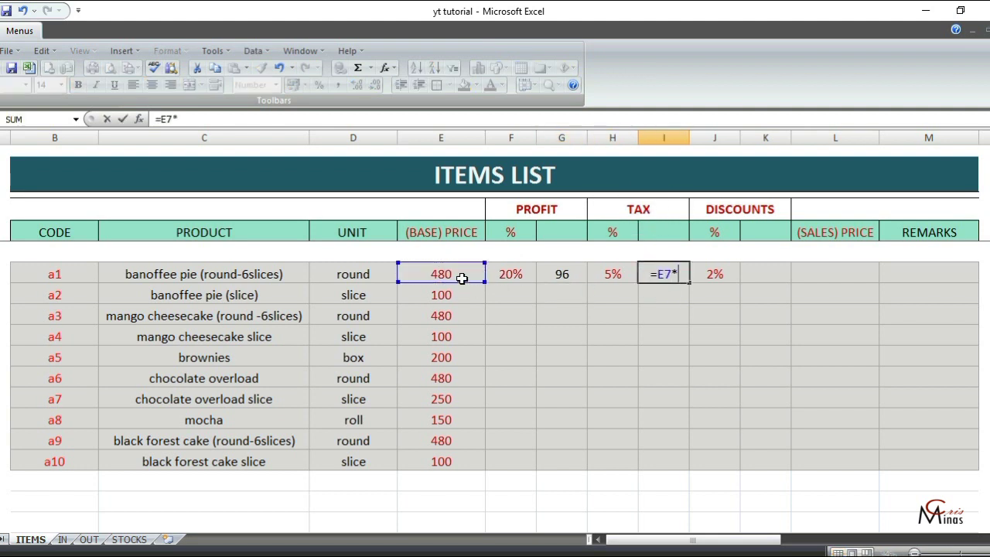
click(602, 275)
key(Return)
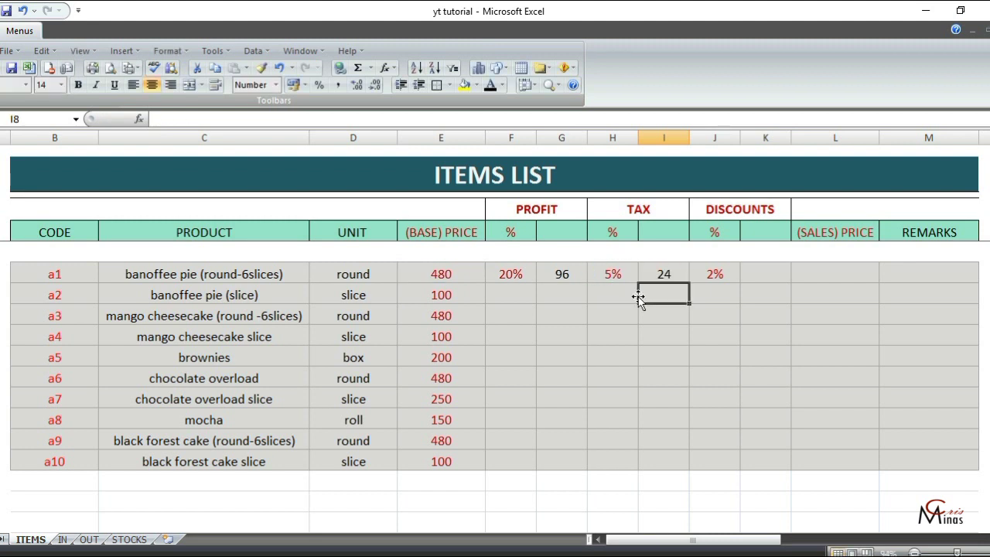
- Enter =E7*J7 in K7 to get the 10 discount amount
click(754, 211)
click(767, 273)
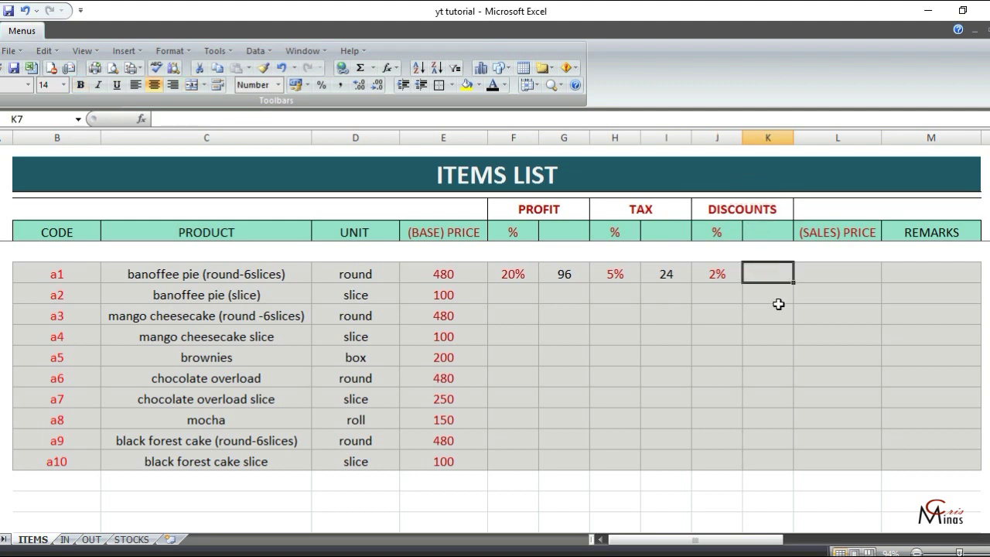
text(=)
click(432, 281)
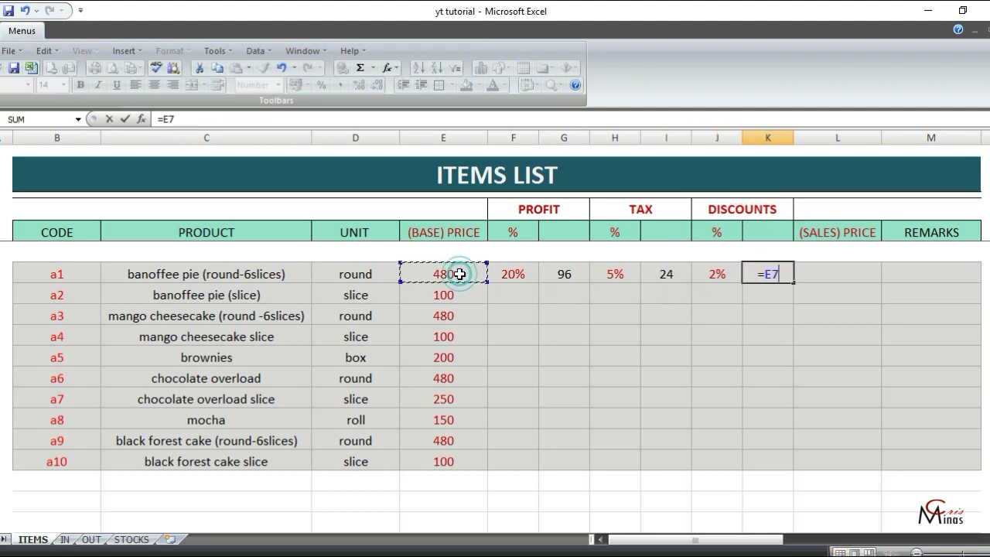
text(*)
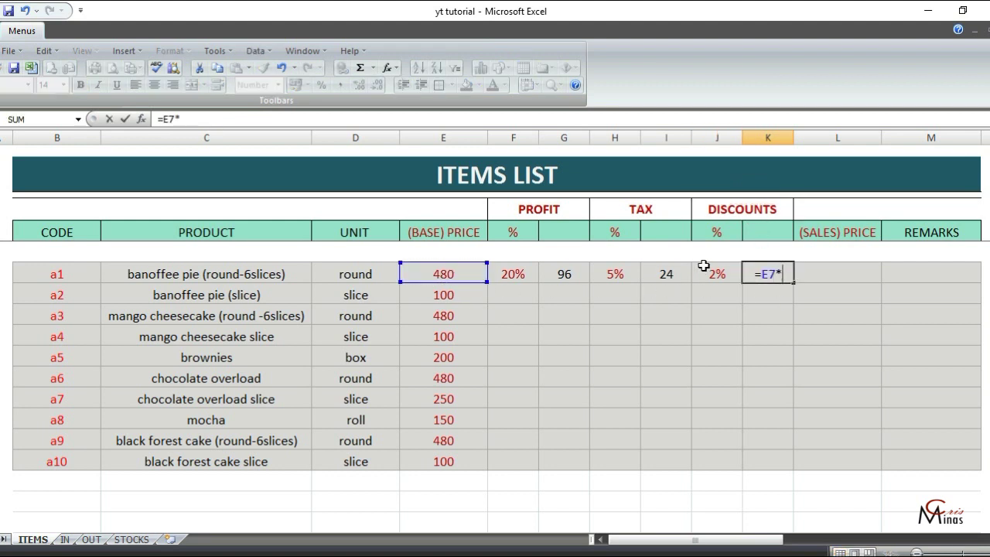
click(730, 275)
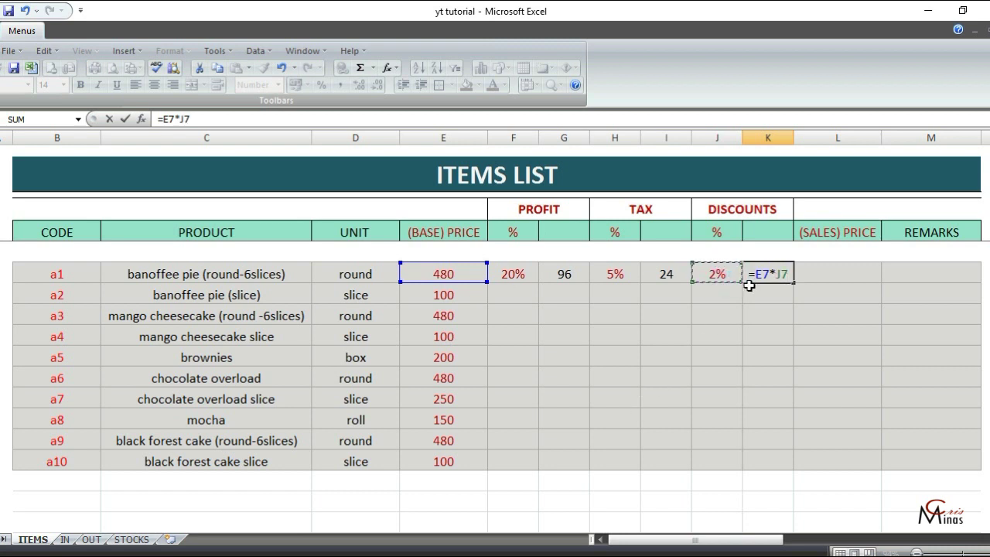
key(Return)
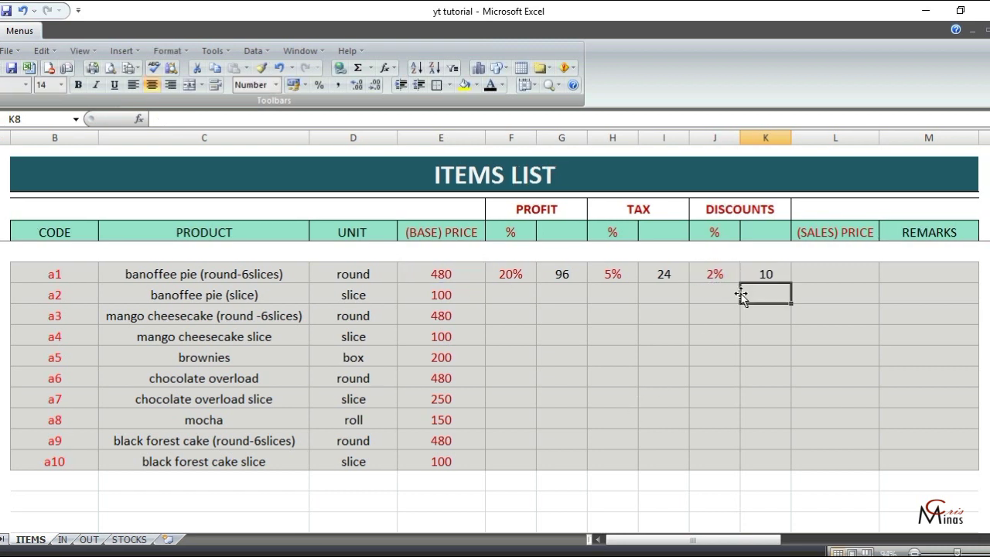
click(834, 137)
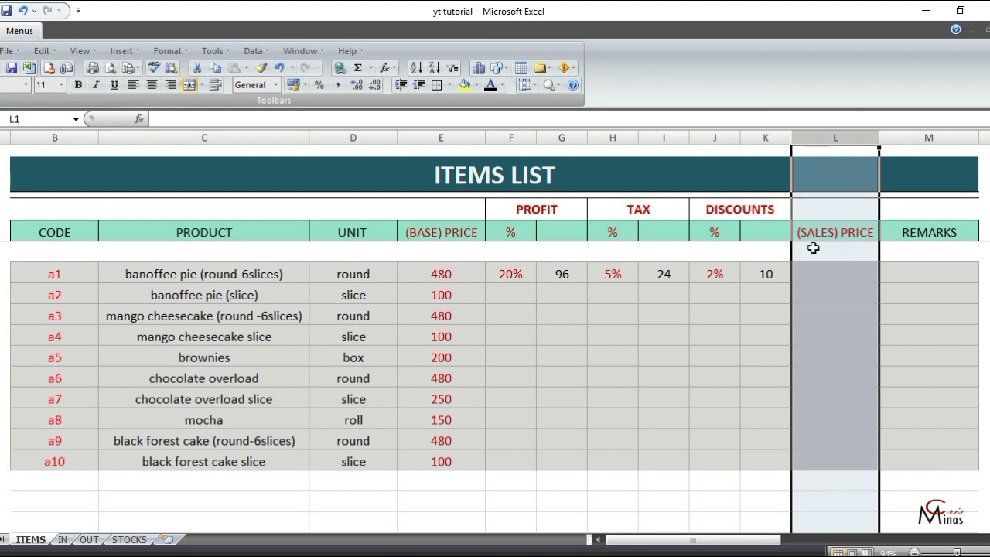
- Enter =E7+G7+I7-K7 in L7 for a 590 sales price and verify it
click(829, 274)
text(=)
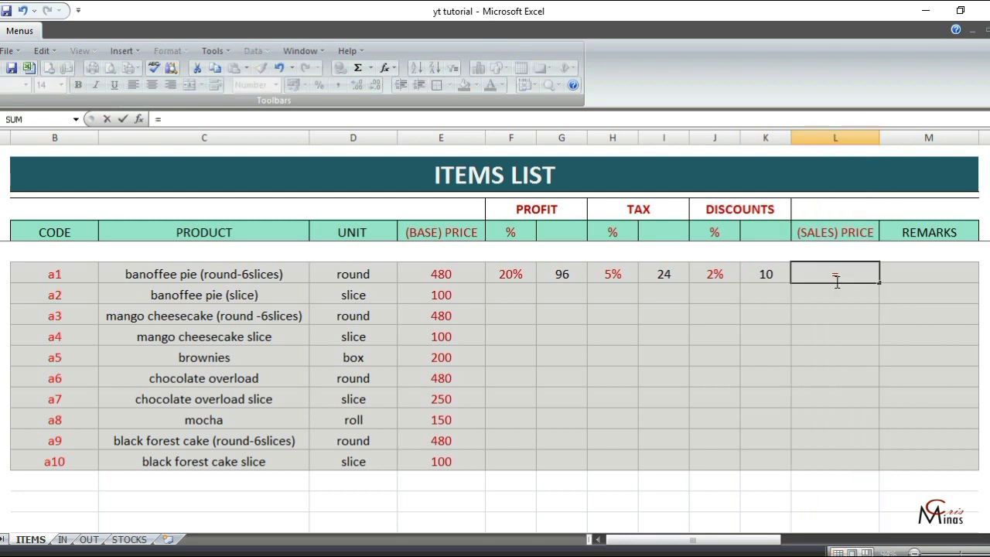
click(464, 273)
text(+)
click(576, 275)
text(+)
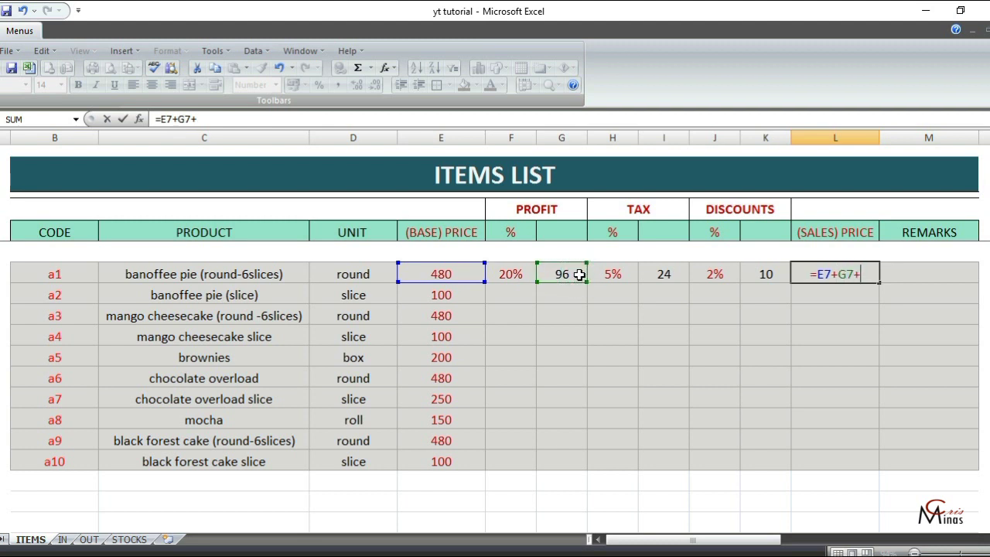
click(681, 277)
text(-)
click(769, 283)
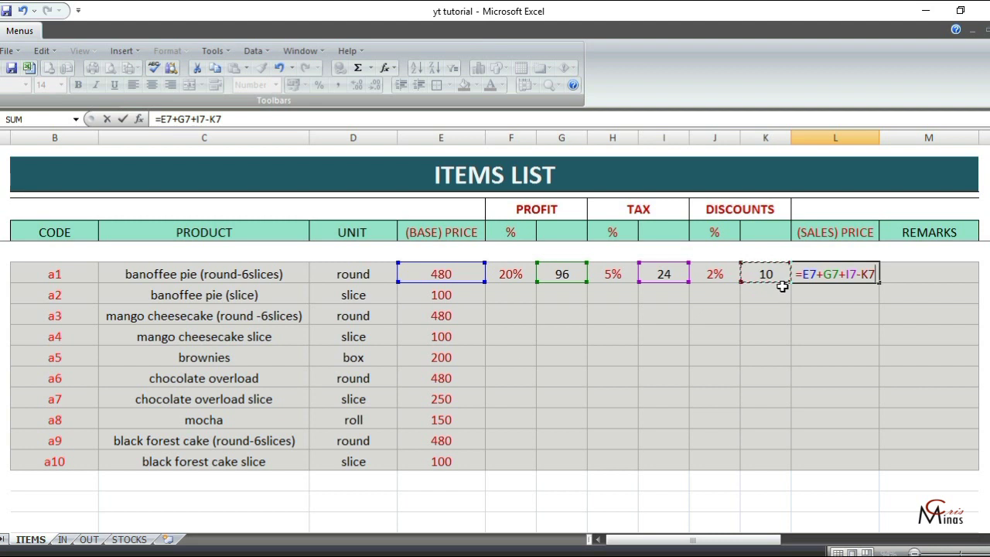
key(Return)
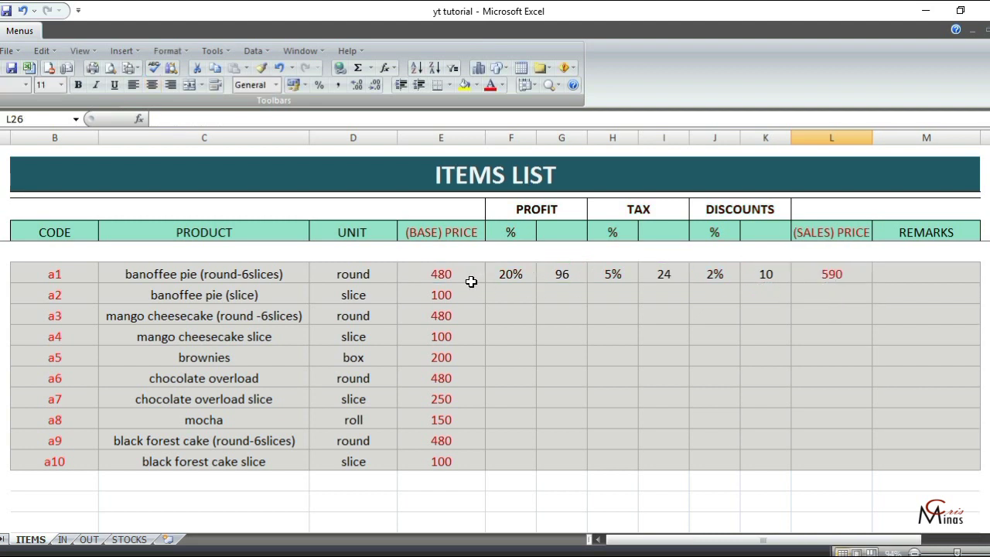
click(469, 267)
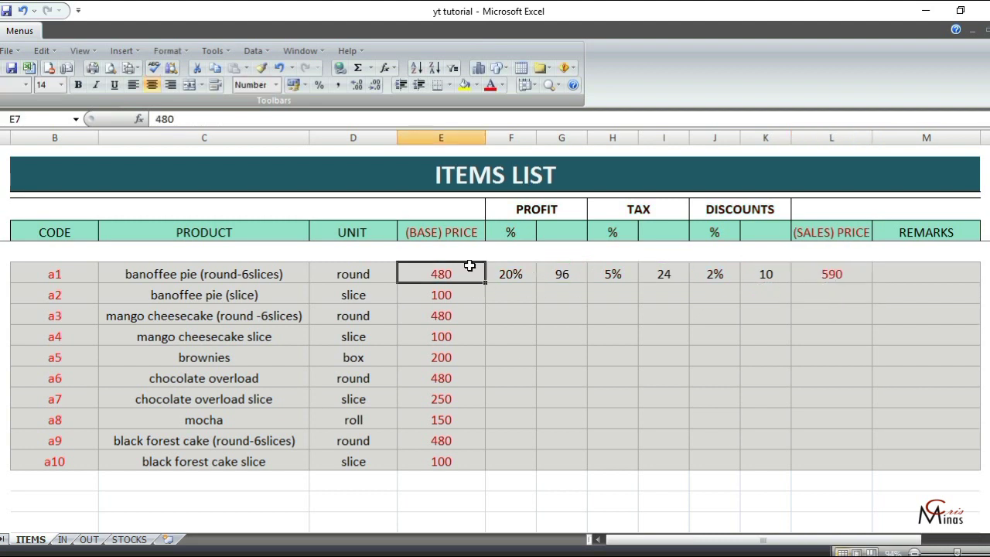
click(844, 282)
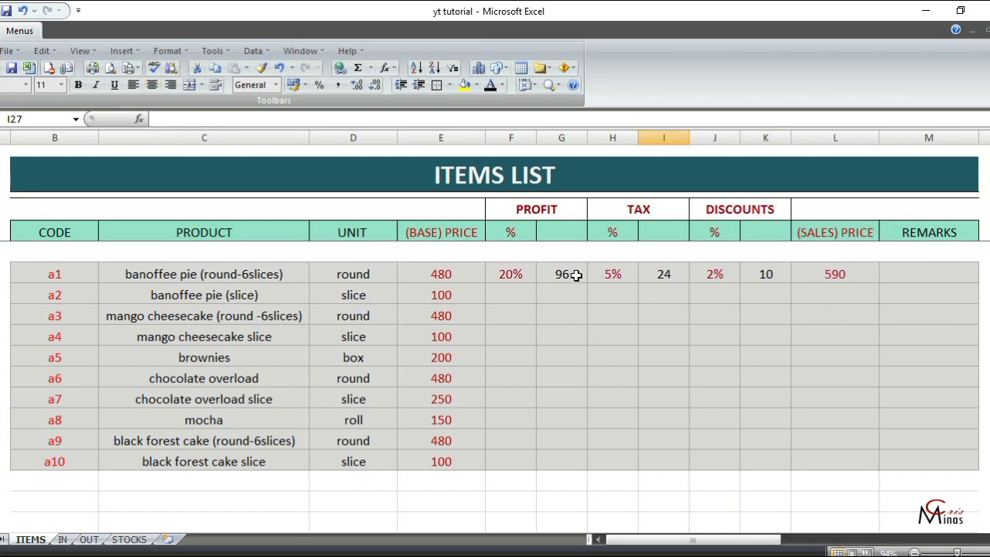
- Fill the G7, I7 and K7:L7 formulas down to row 16 for items a1–a10
click(569, 275)
drag(589, 285, 587, 469)
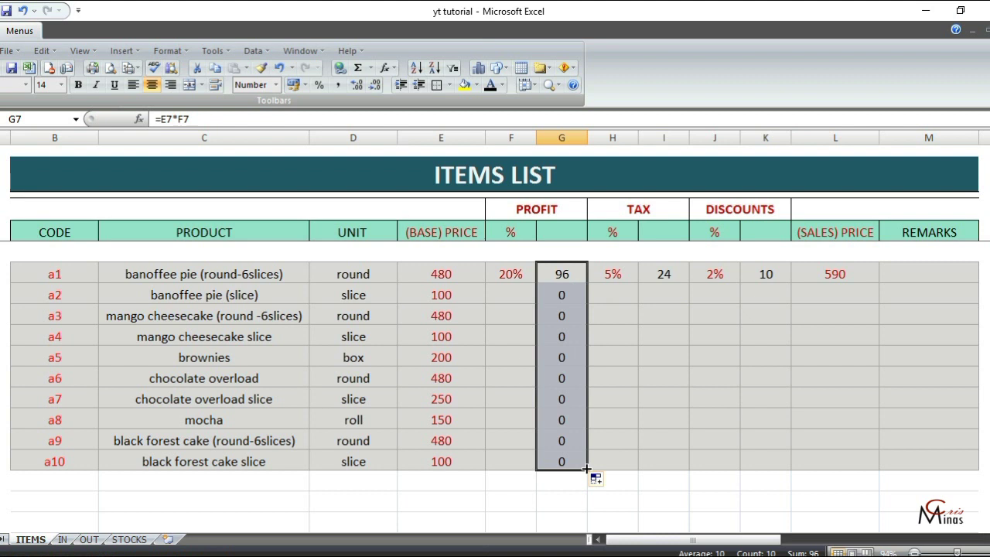
click(678, 282)
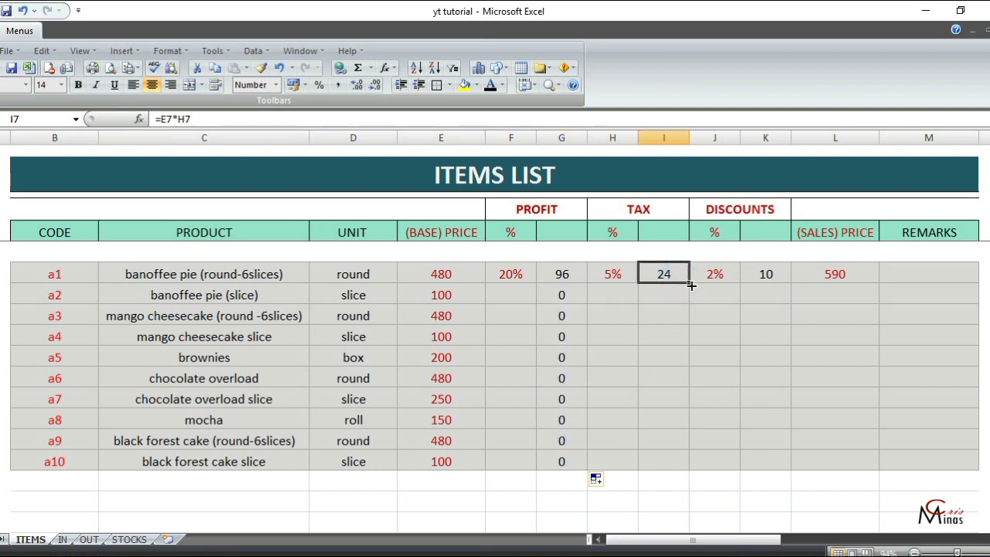
drag(690, 285, 691, 467)
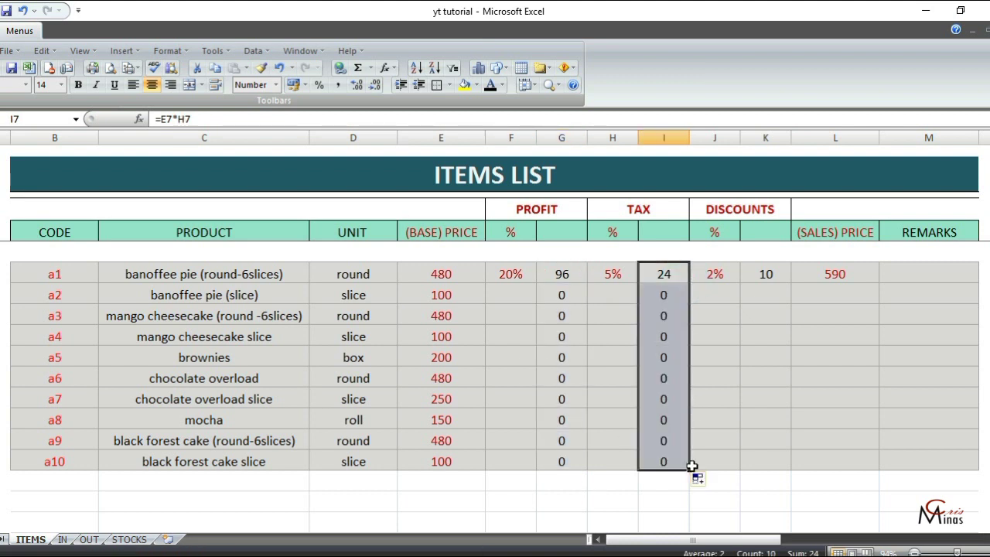
drag(782, 286, 897, 463)
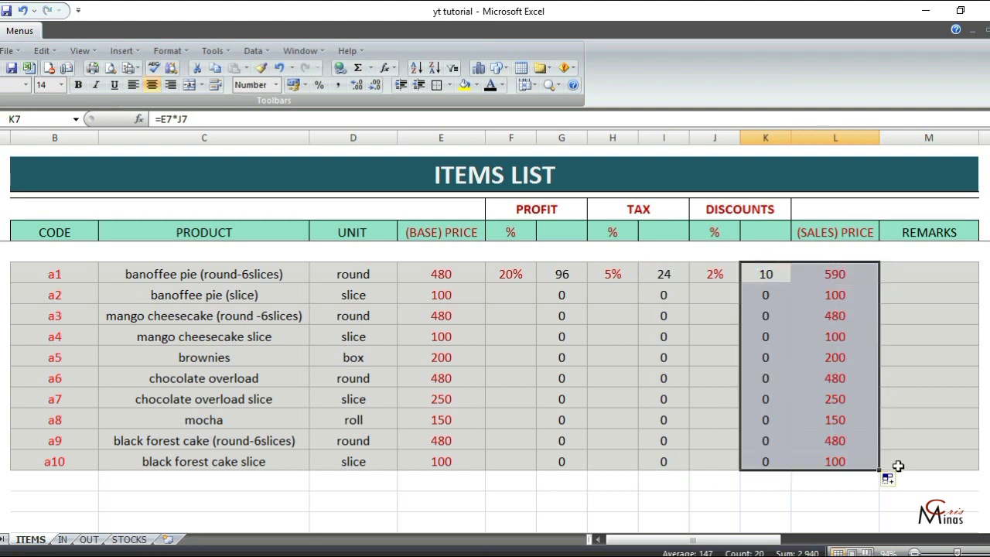
- Select the profit, tax and discount percentage columns together
click(913, 492)
click(511, 138)
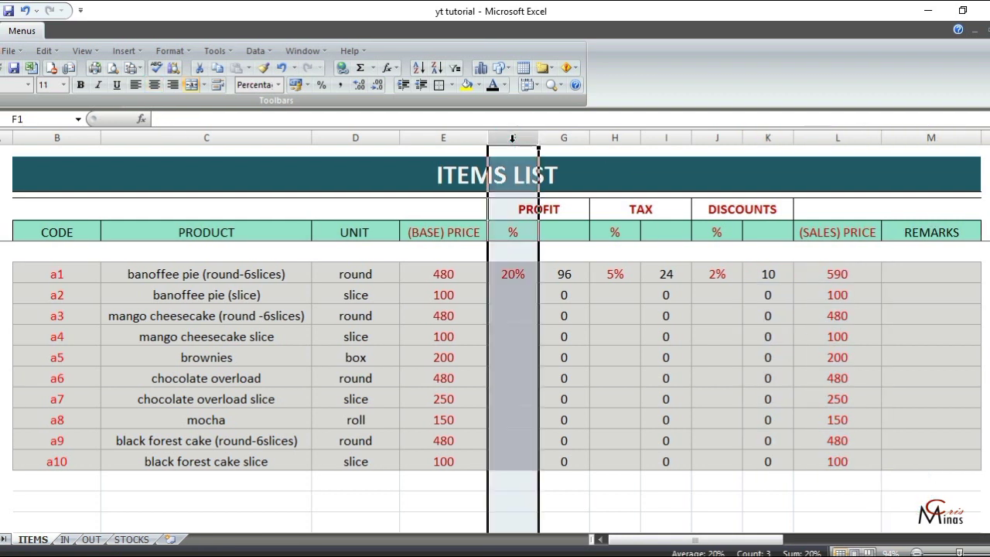
ctrl+click(622, 137)
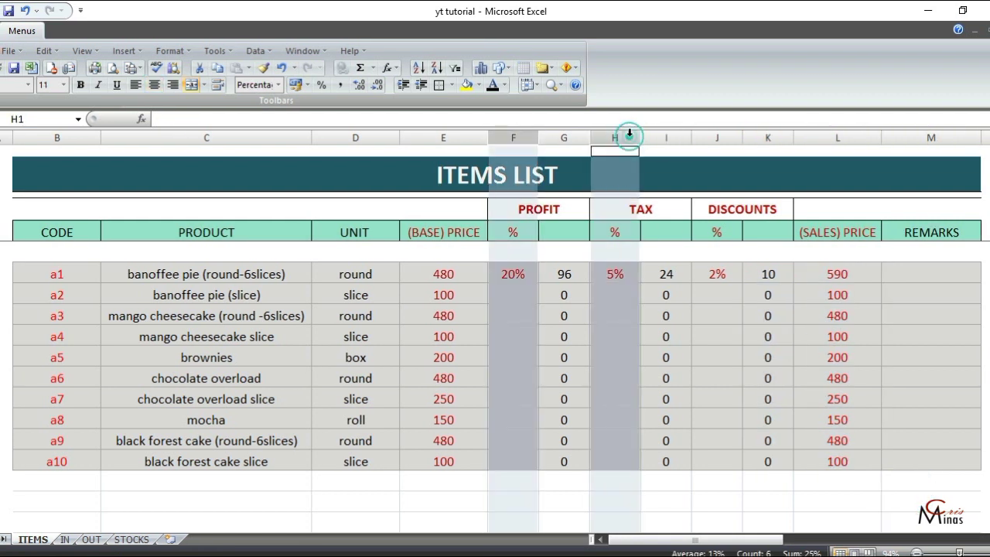
ctrl+click(714, 141)
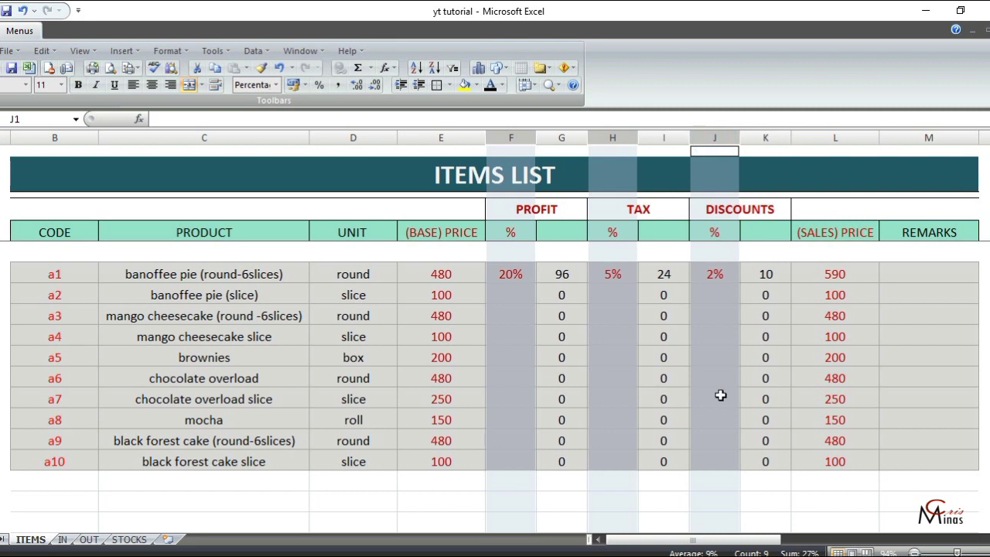
- Enter profit rates 10%, 15% and 10% in F8:F10 for items a2–a4
click(521, 297)
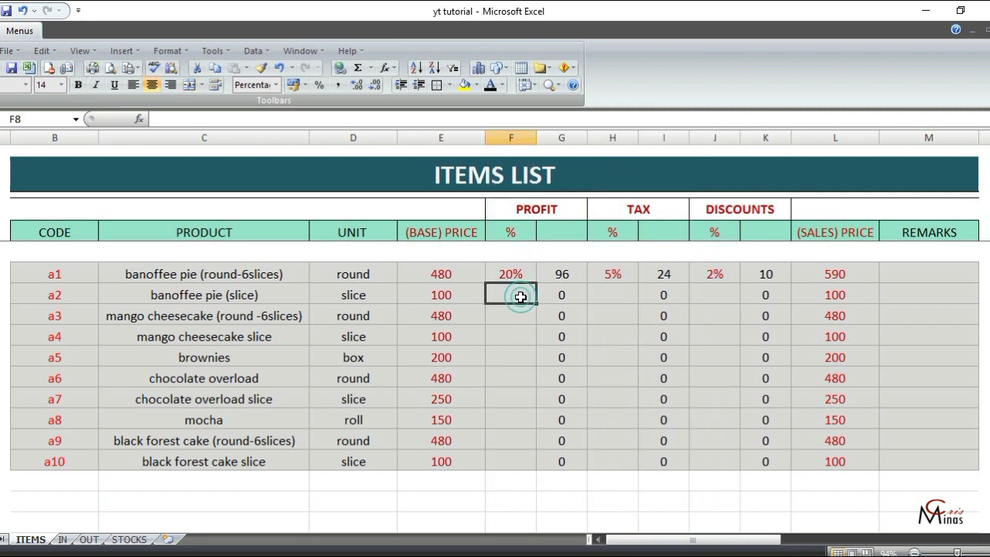
text(10)
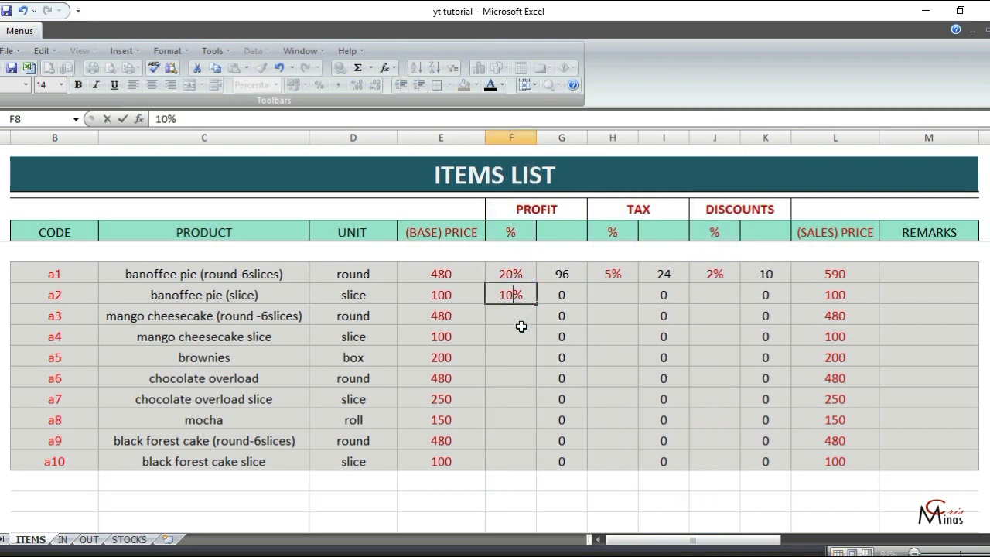
key(Return)
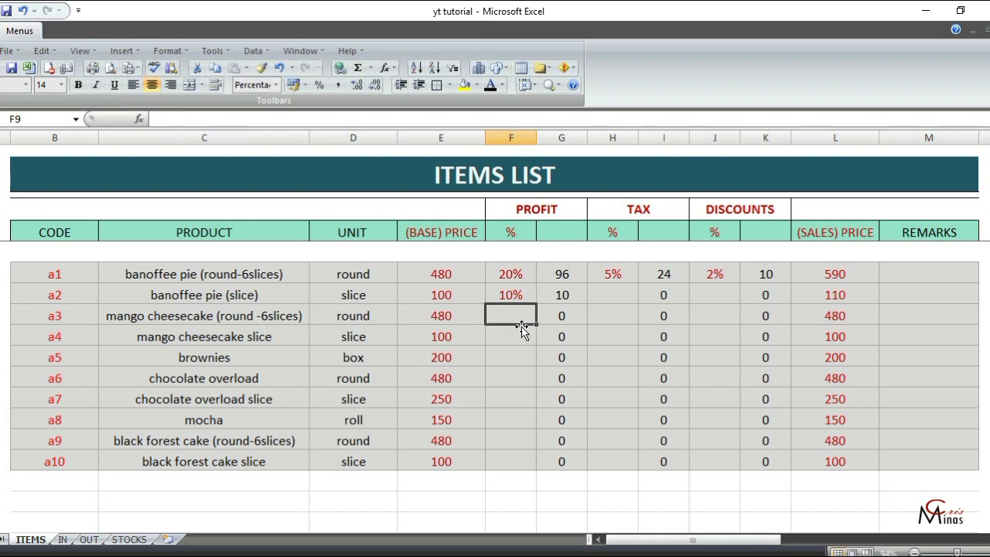
text(15)
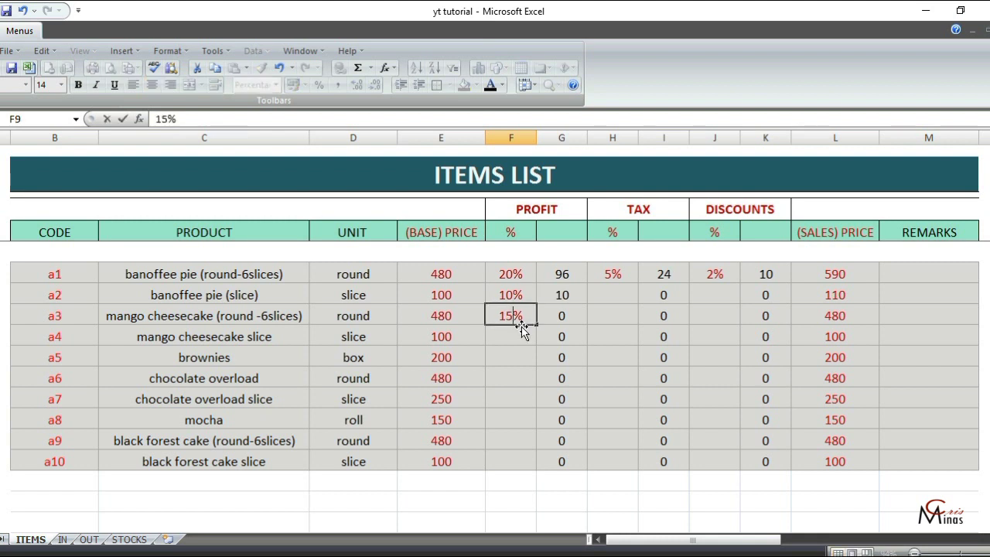
key(Return)
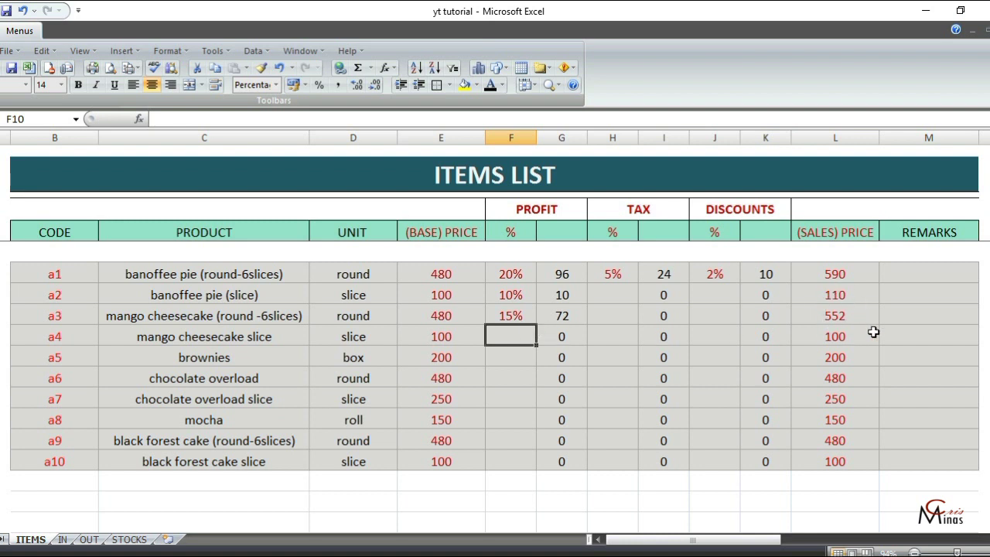
text(1)
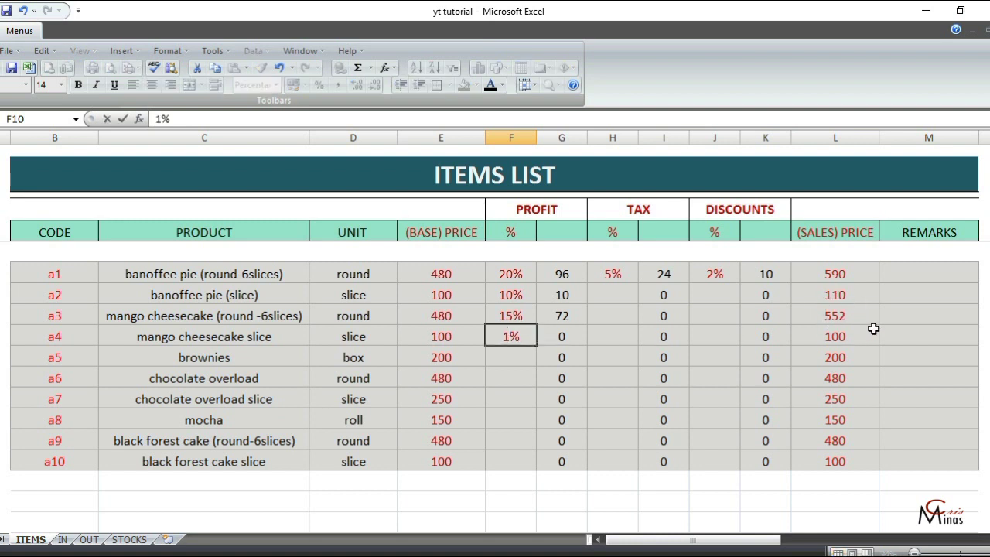
text(0)
key(Return)
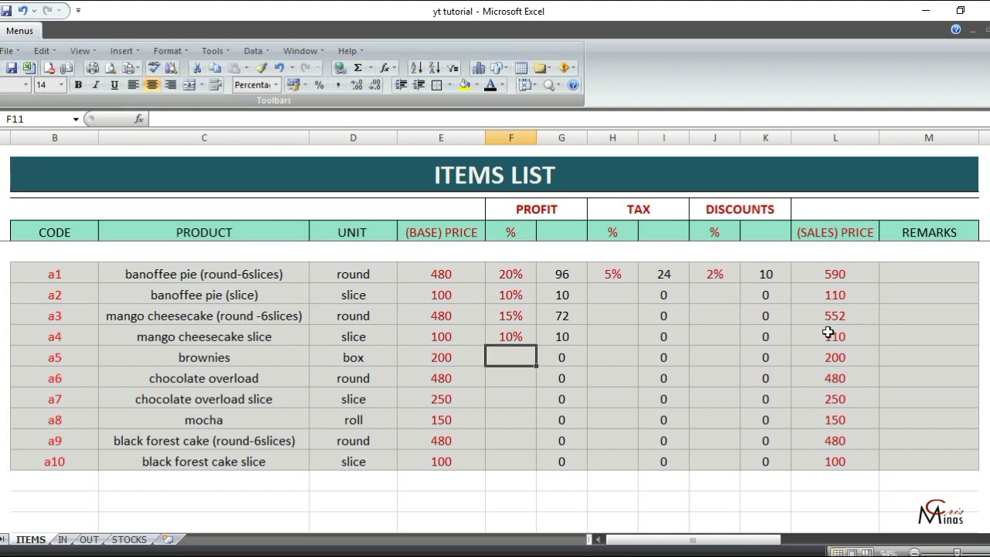
- Copy a1's 5% tax from H7 down to H10
click(612, 275)
drag(641, 283, 639, 342)
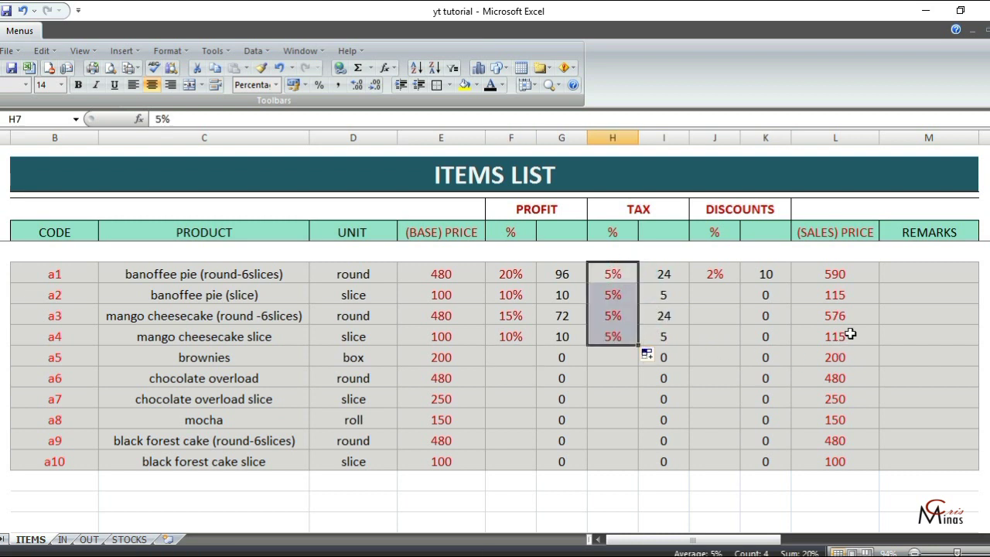
click(731, 277)
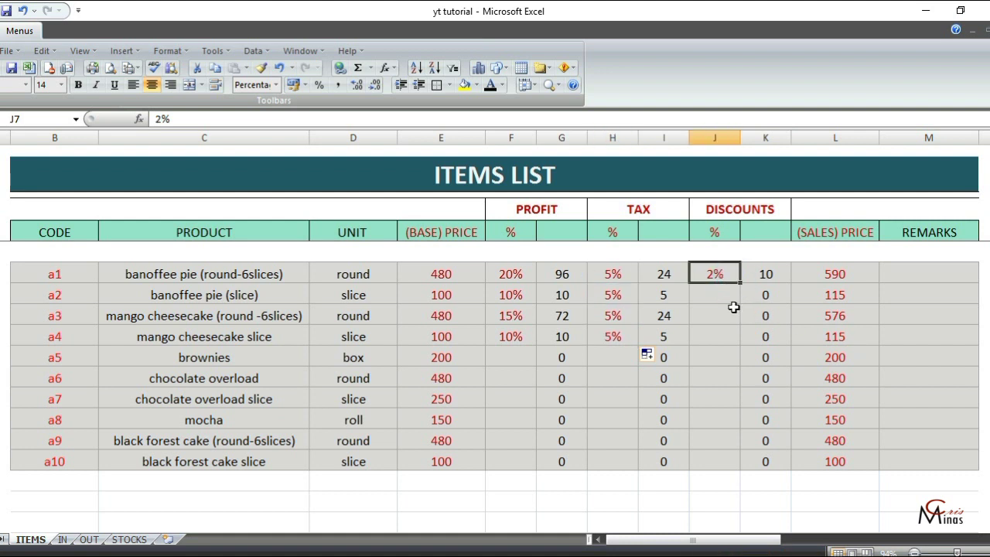
- Clear a1's discount in J7 and enter 2% as a2's discount in J8
key(BackSpace)
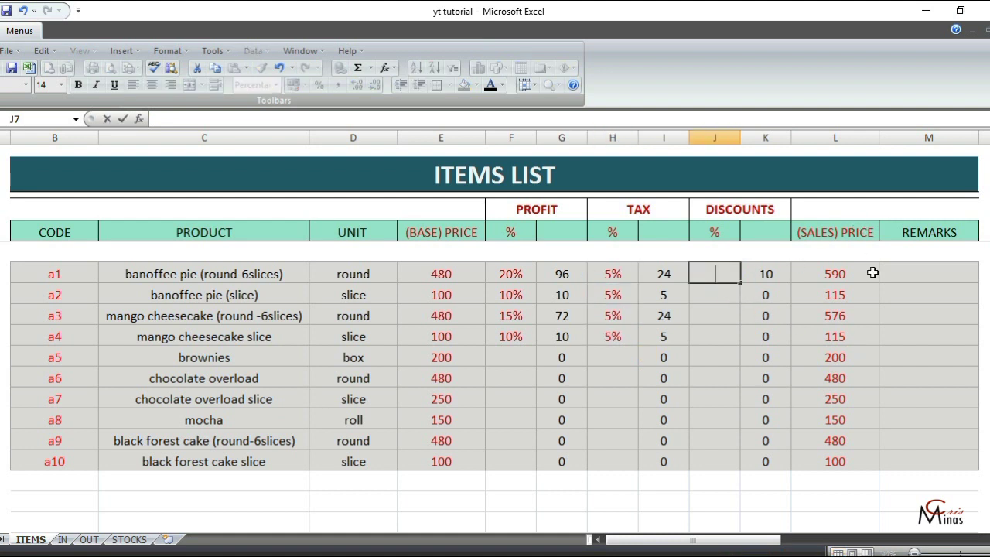
key(Return)
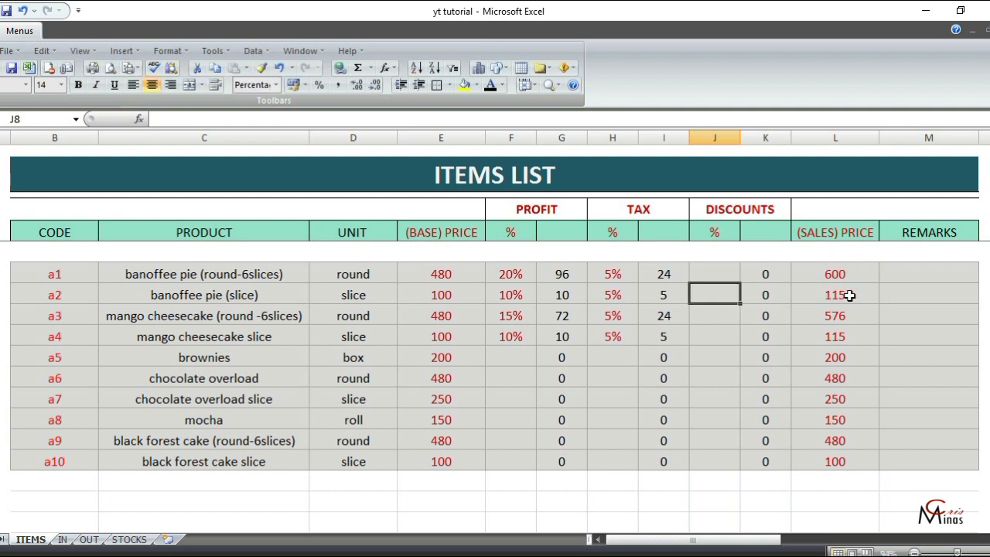
click(726, 272)
click(731, 290)
click(733, 290)
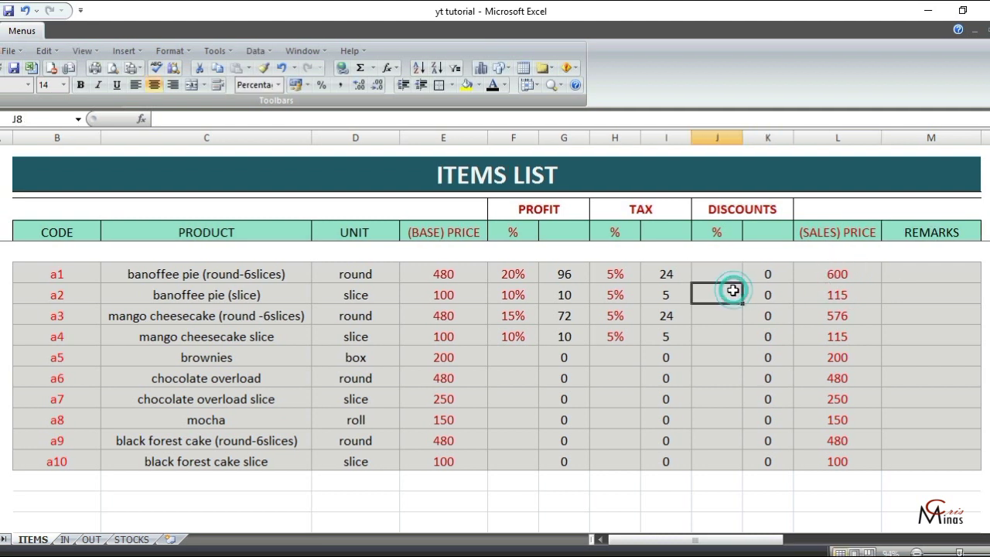
text(2%)
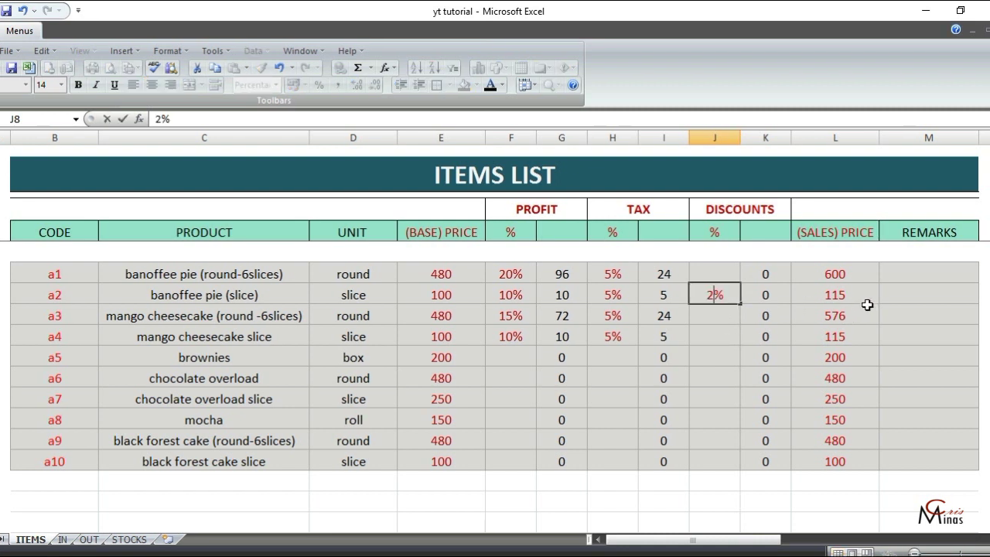
key(Return)
- Enter 2%OFF as a2's remark in M8, fill dashes down M9:M16, and select B7:M16
click(896, 298)
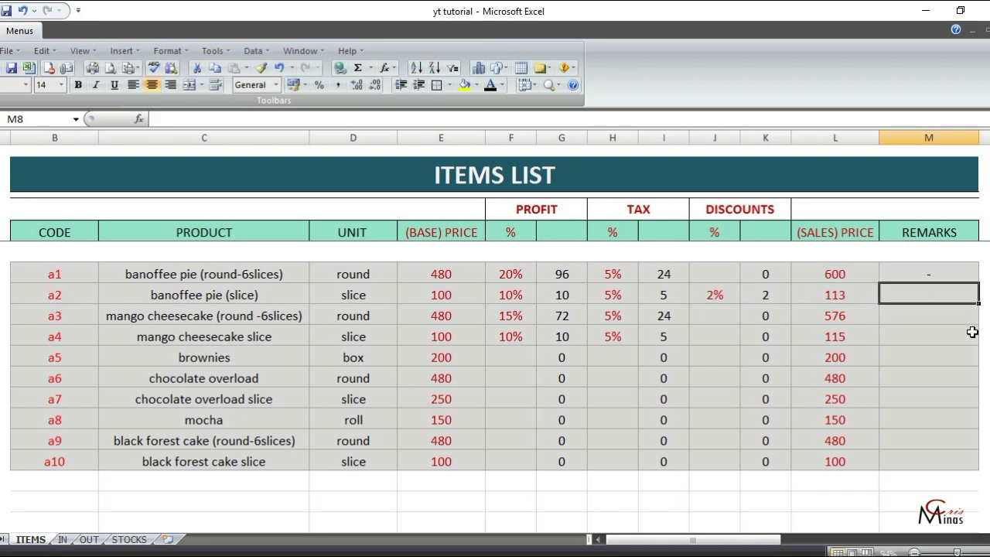
text(2%OFF)
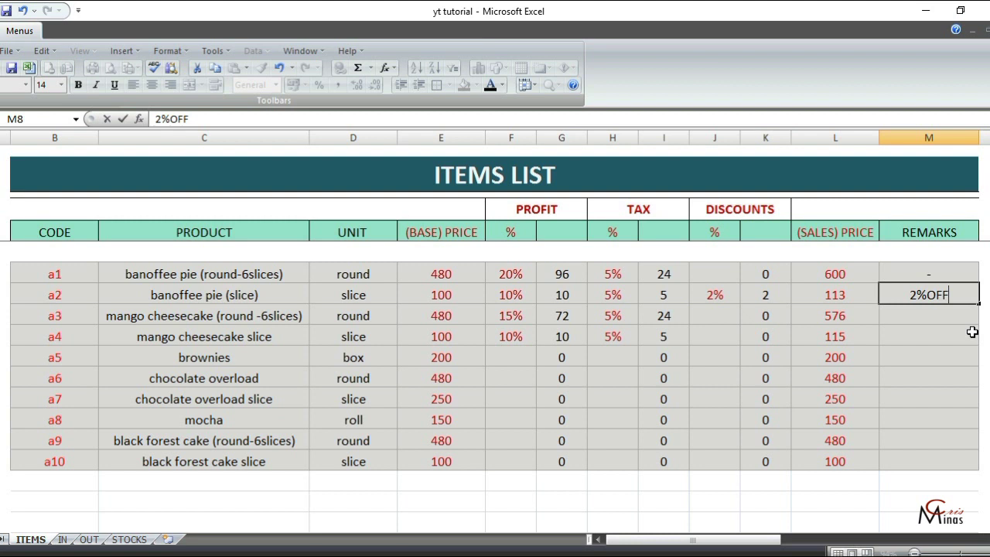
key(Return)
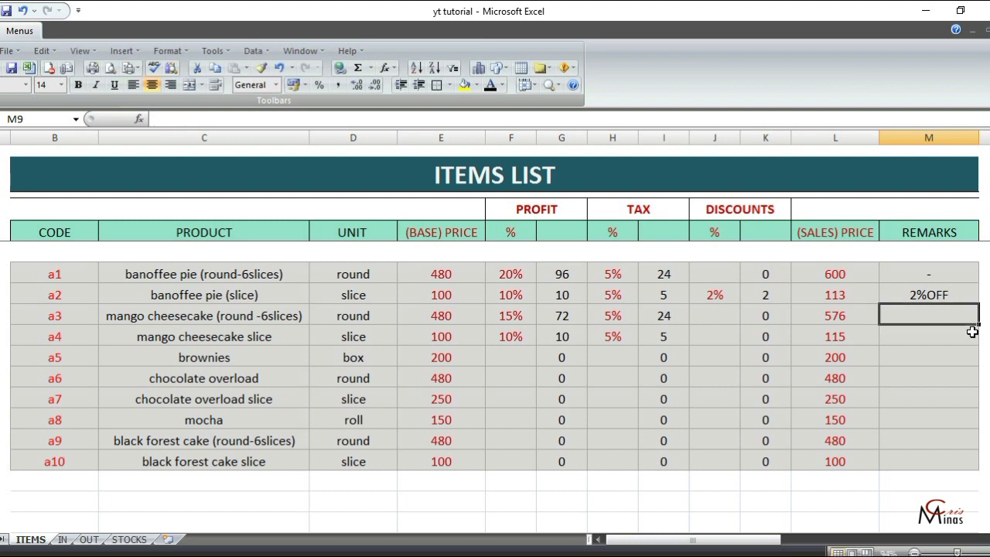
text(-)
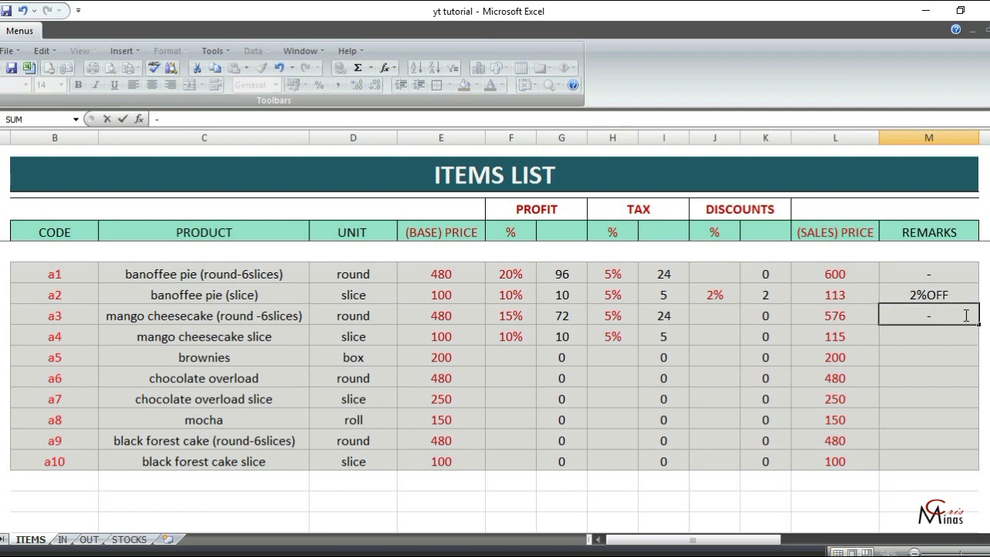
key(ctrl+Return)
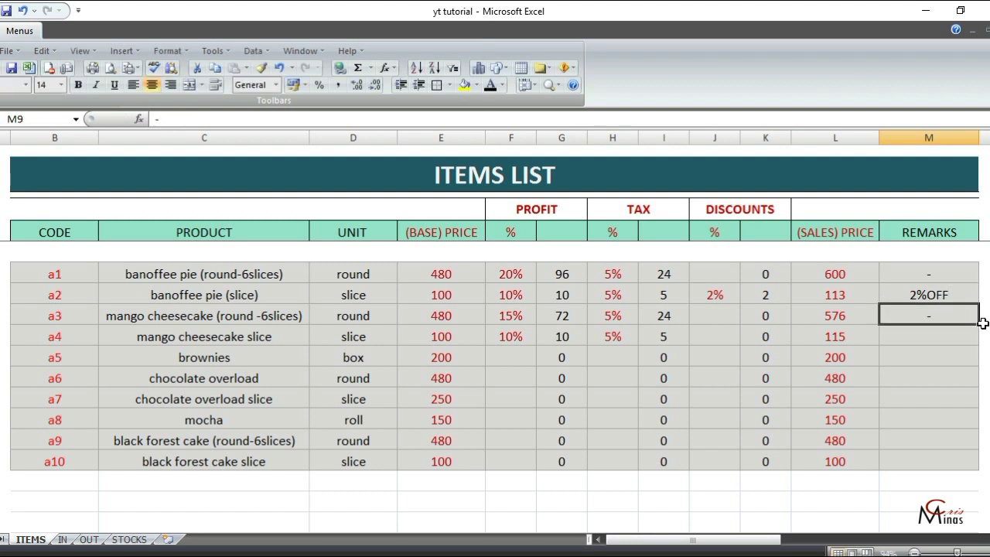
drag(980, 324, 984, 478)
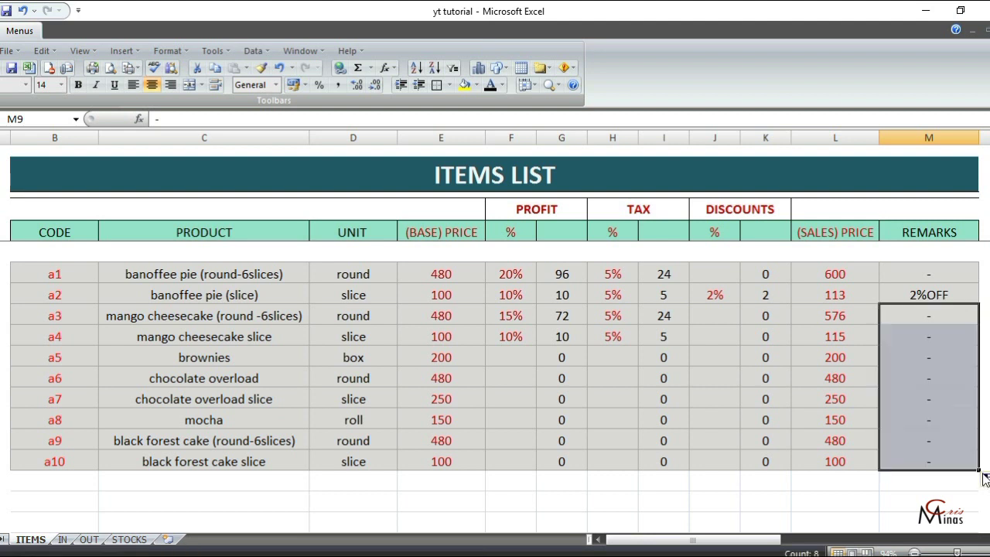
click(946, 496)
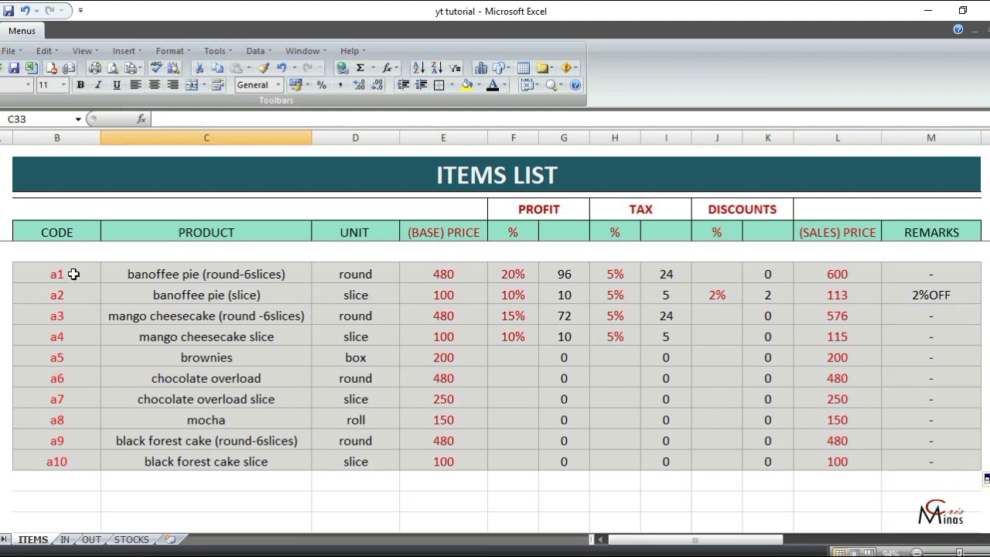
drag(73, 274, 910, 464)
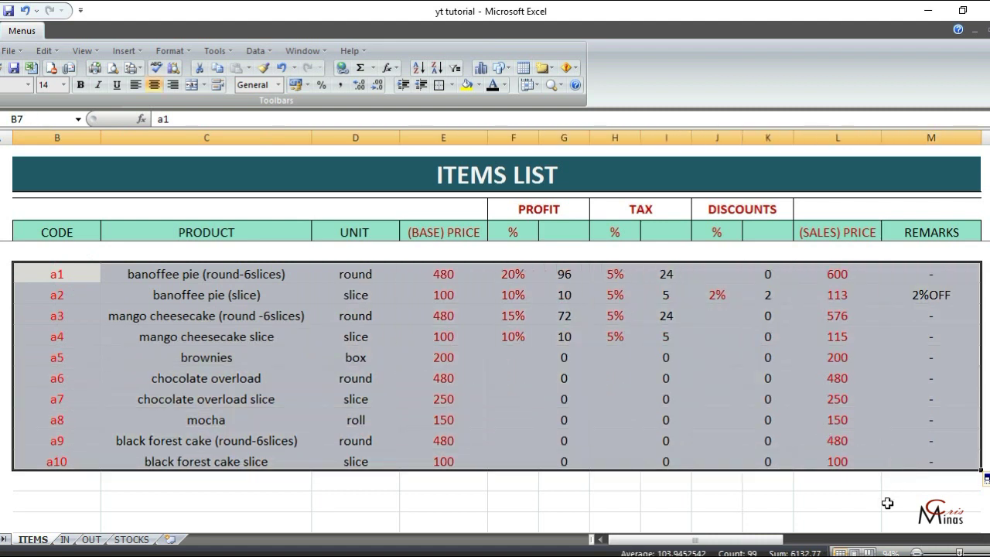
- Select B7:E16 and pick the ITEMS name in the Name Manager
click(498, 517)
drag(66, 274, 442, 458)
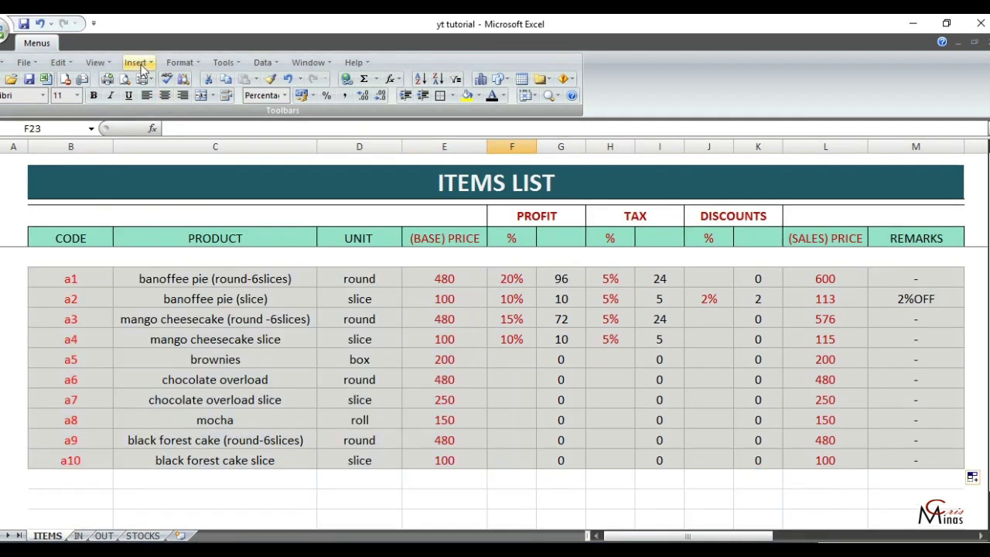
click(133, 58)
mouse_move(159, 211)
click(313, 218)
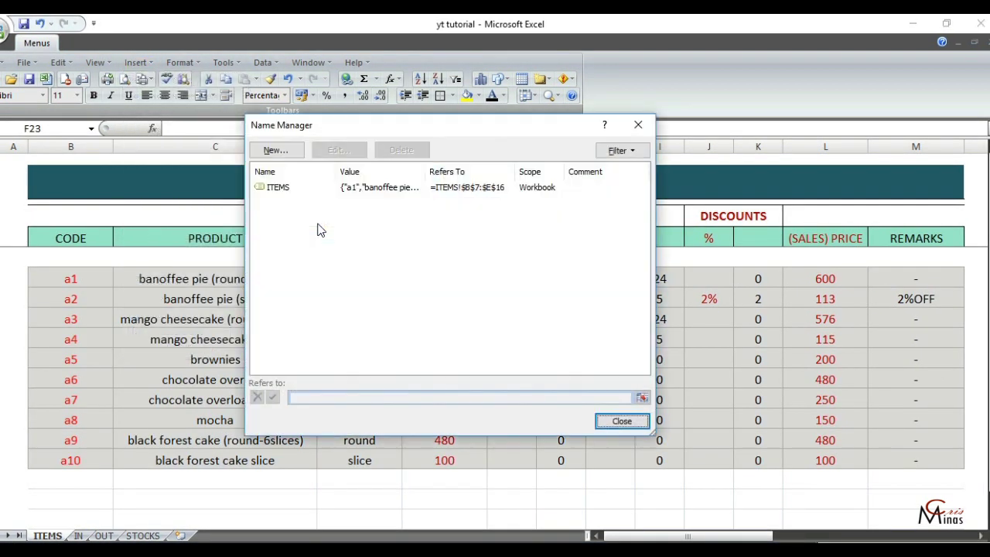
click(293, 189)
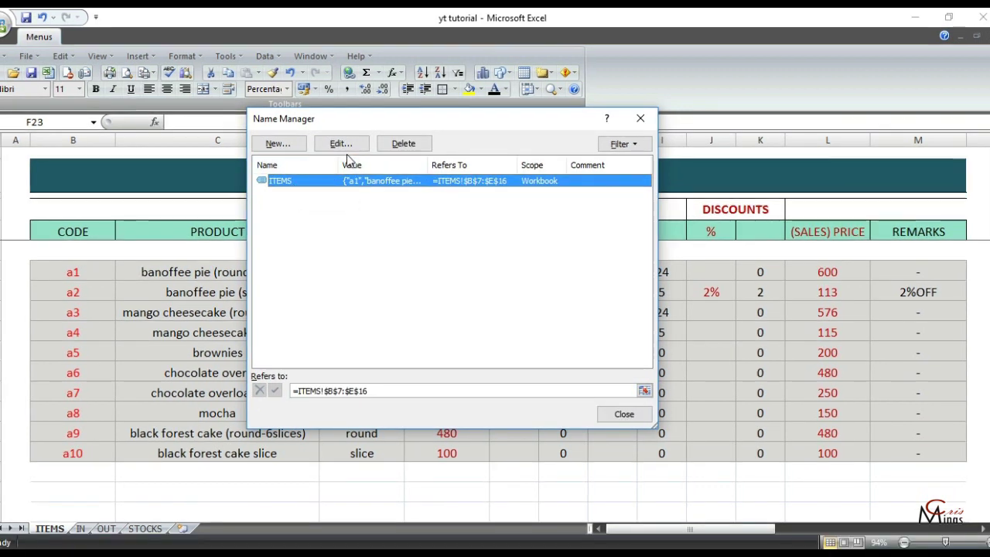
- Change ITEMS to refer to =ITEMS!$B$7:$M$16 and close the Name Manager
click(357, 146)
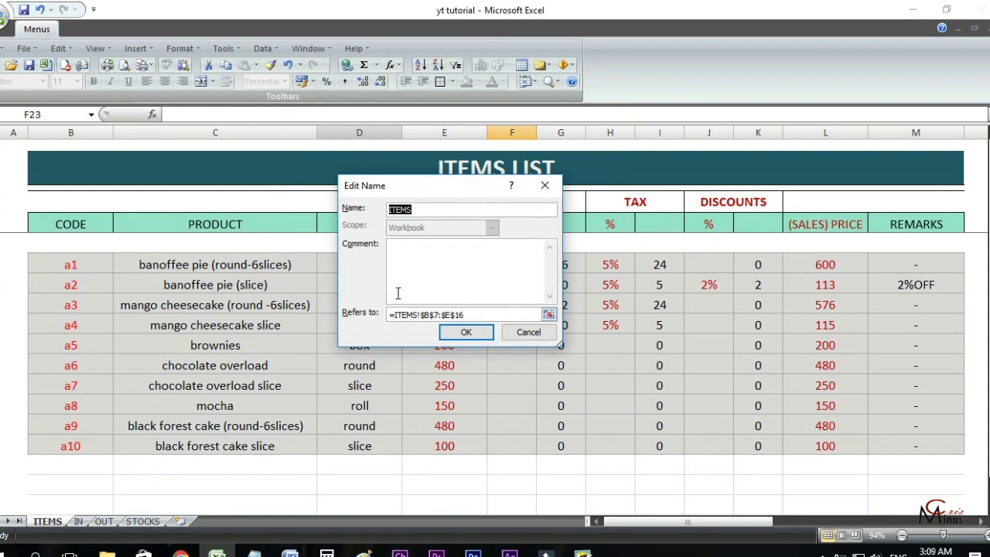
click(471, 313)
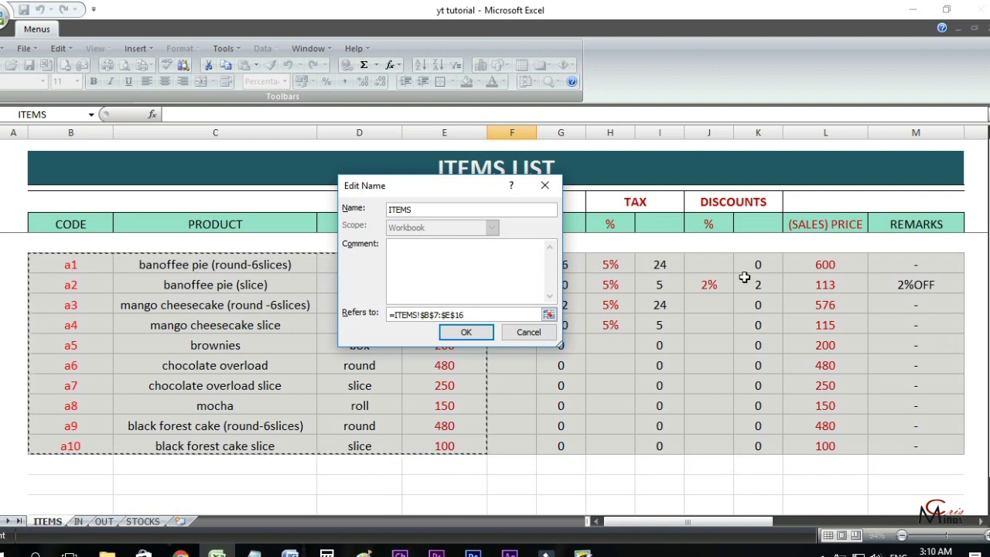
click(471, 313)
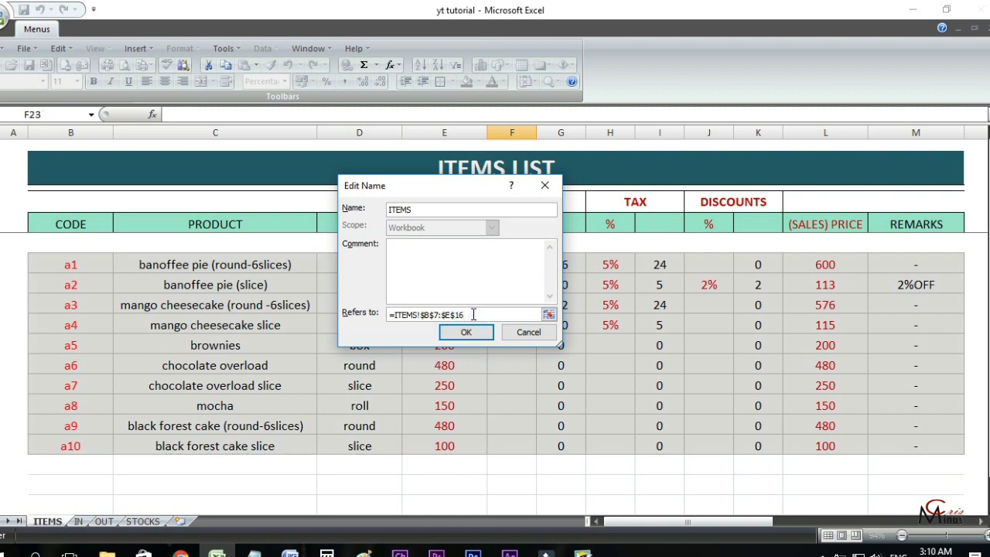
key(BackSpace)
key(BackSpace)
key(BackSpace)
key(BackSpace)
key(BackSpace)
key(BackSpace)
key(BackSpace)
key(BackSpace)
key(BackSpace)
key(BackSpace)
key(BackSpace)
key(BackSpace)
key(BackSpace)
key(BackSpace)
key(BackSpace)
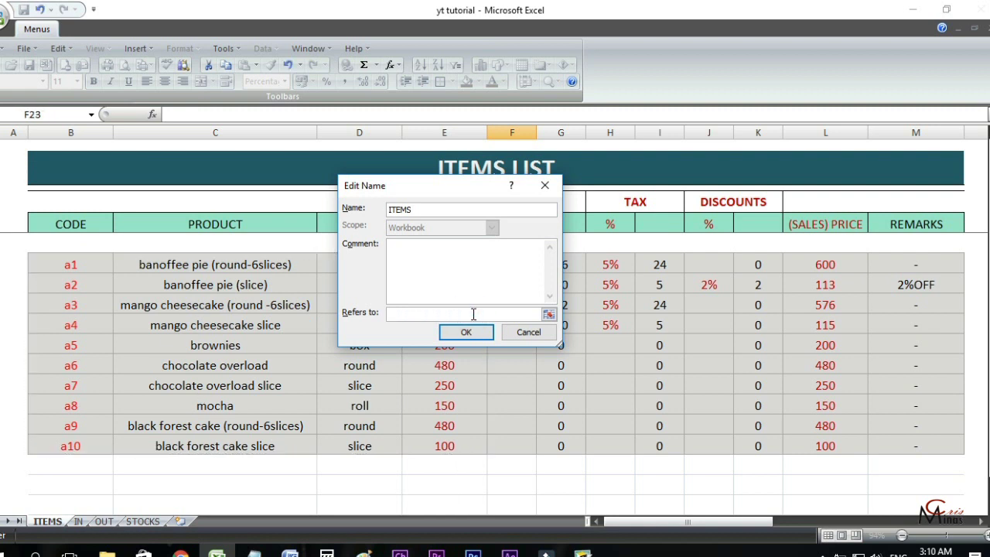
drag(65, 263, 915, 437)
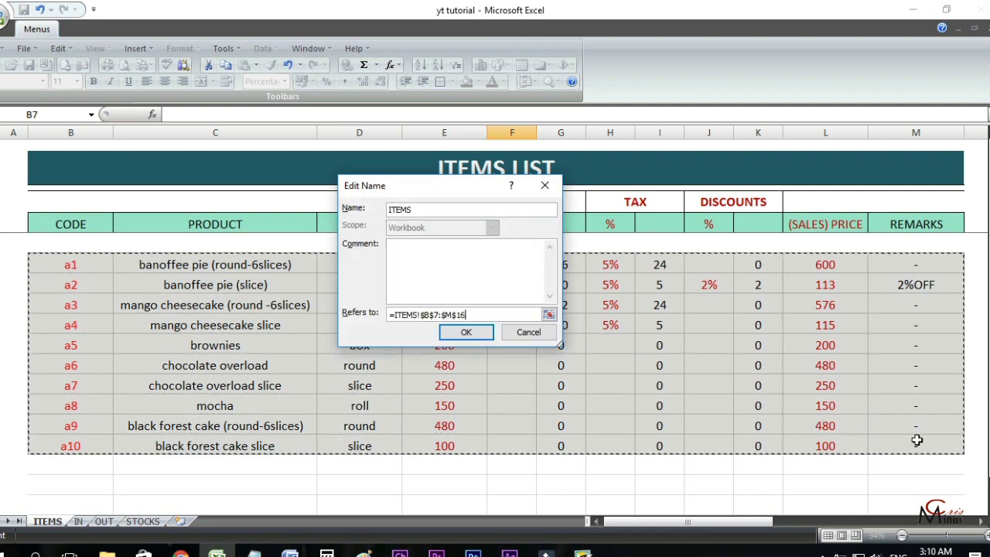
click(475, 334)
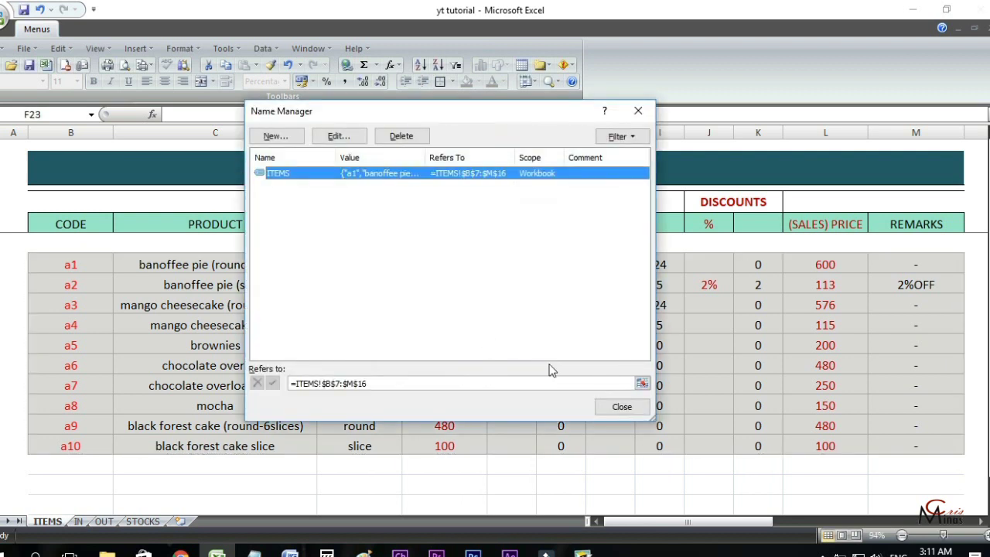
click(620, 407)
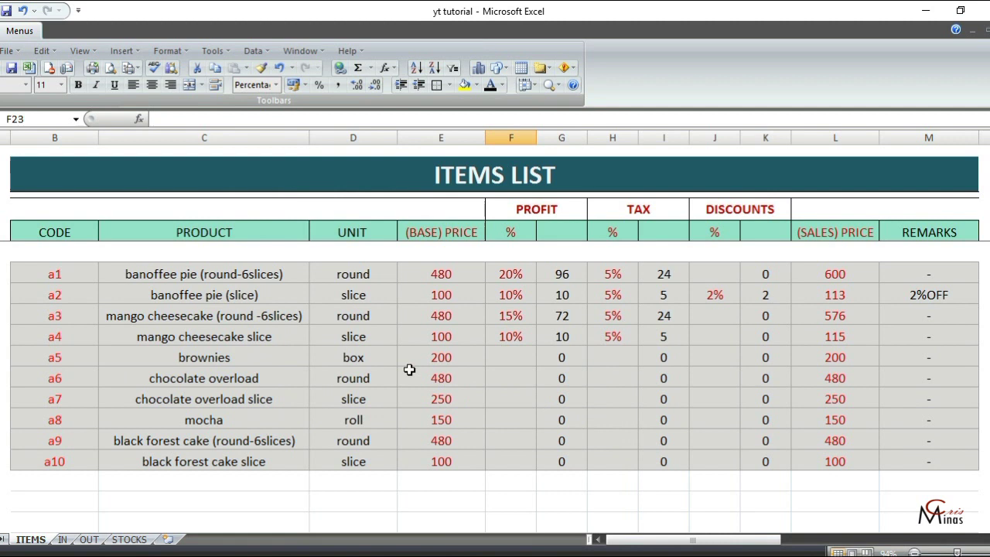
- Select the item table to confirm ITEMS spans B7:M16
drag(39, 274, 924, 460)
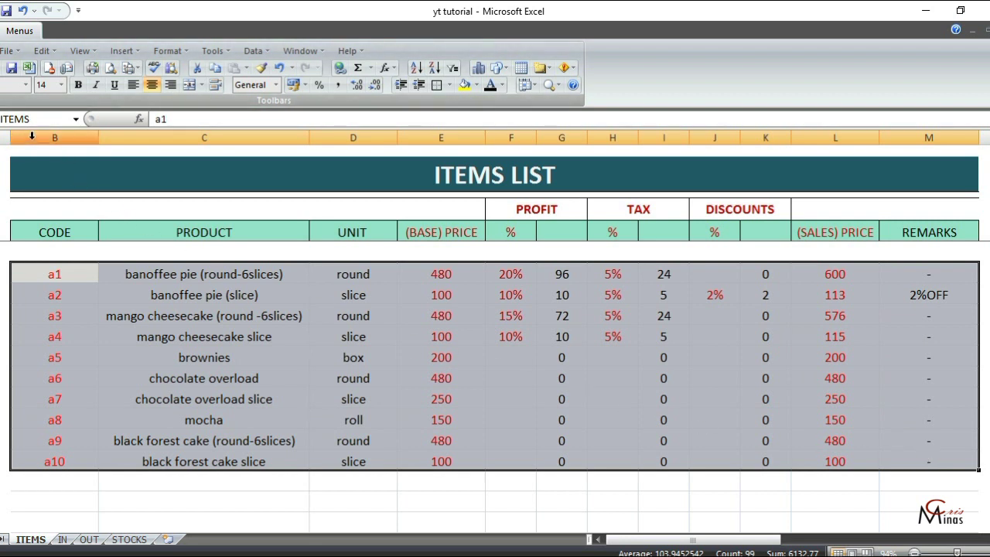
click(359, 502)
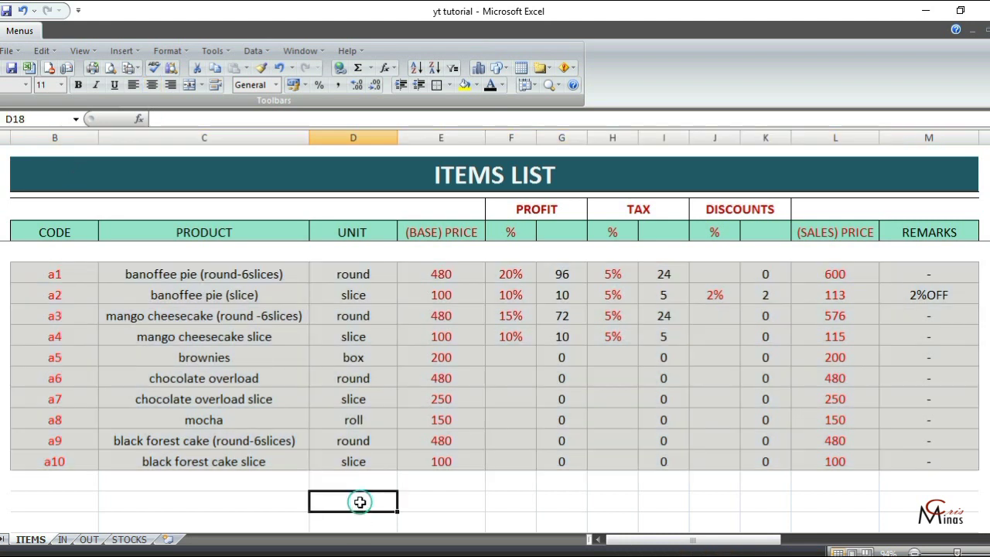
click(715, 515)
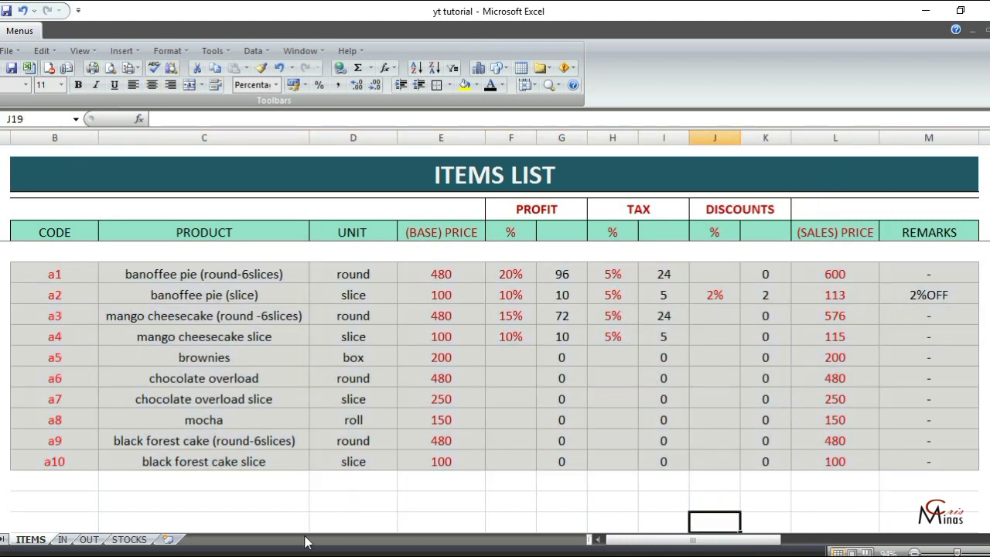
- Switch to the OUT sheet and select G5 under SALES PRICE
click(89, 539)
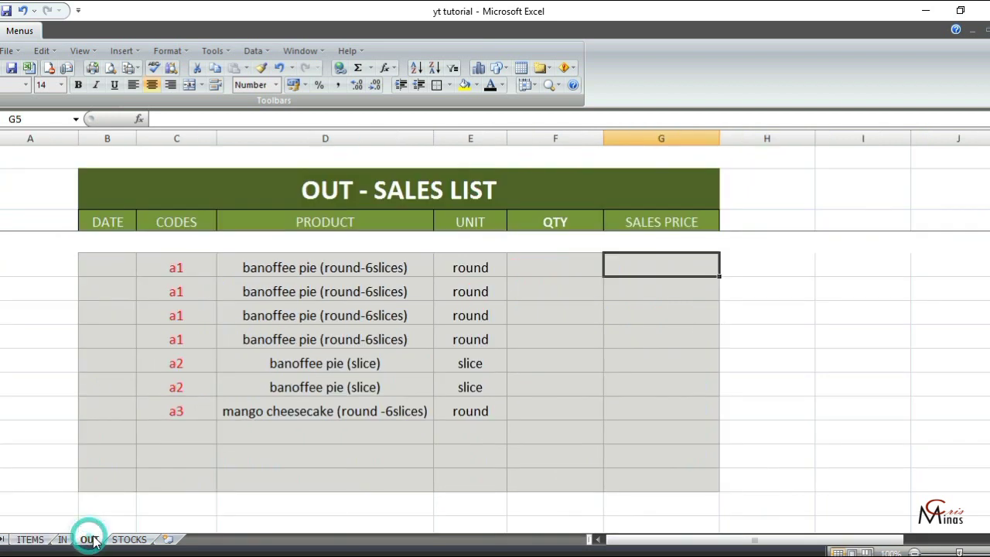
click(728, 129)
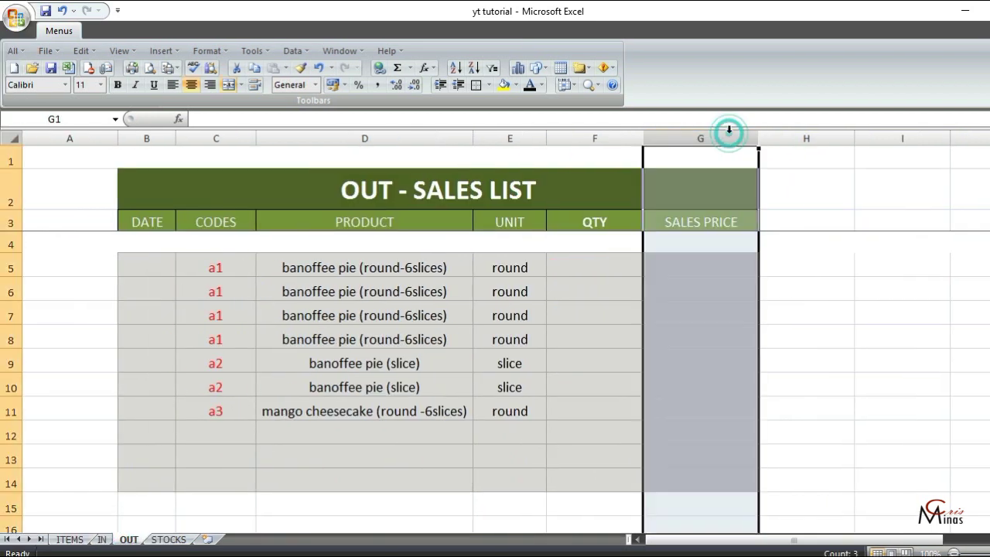
click(685, 267)
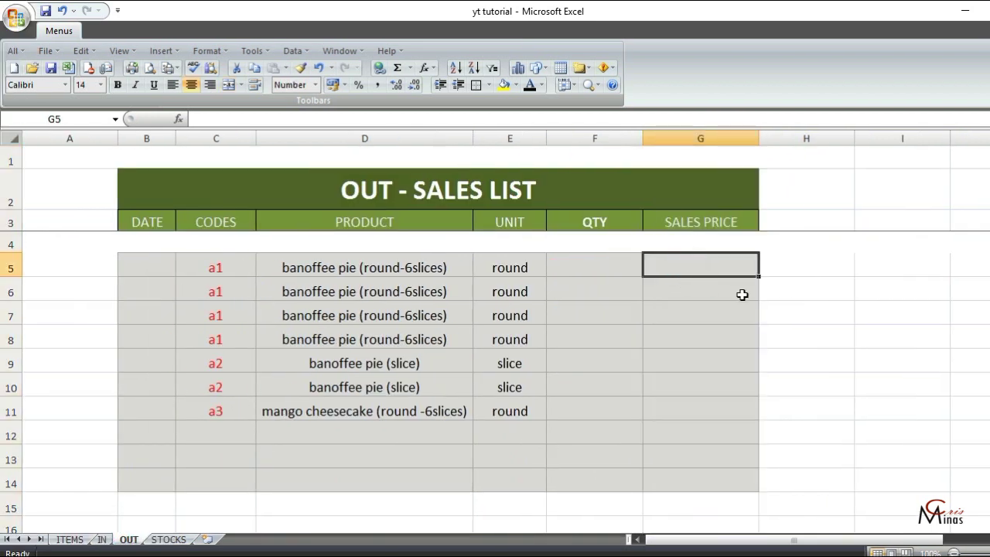
- Enter =VLOOKUP(C5,ITEMS!ITEMS,11,FALSE) in G5 to pull the sales price, 600
text(=VLOOKU)
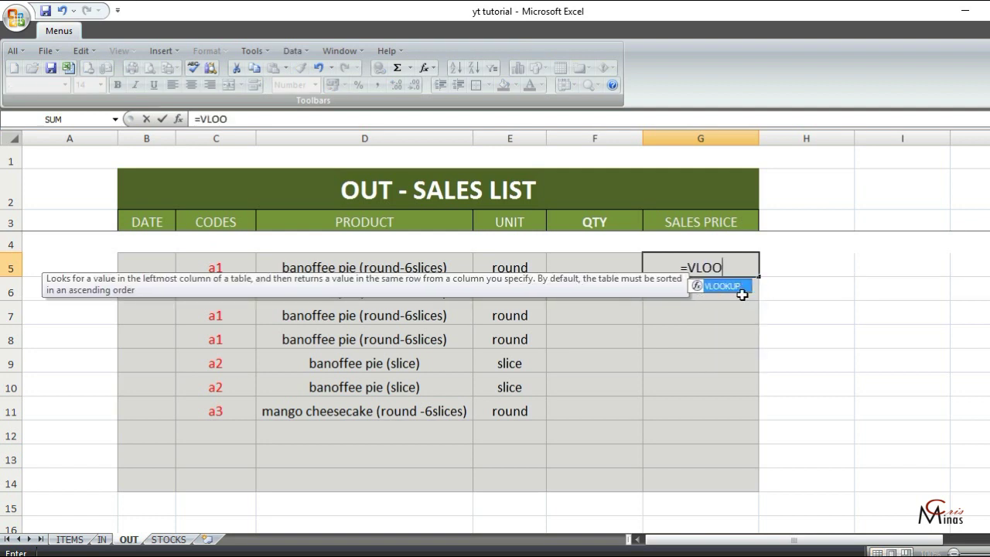
double_click(740, 292)
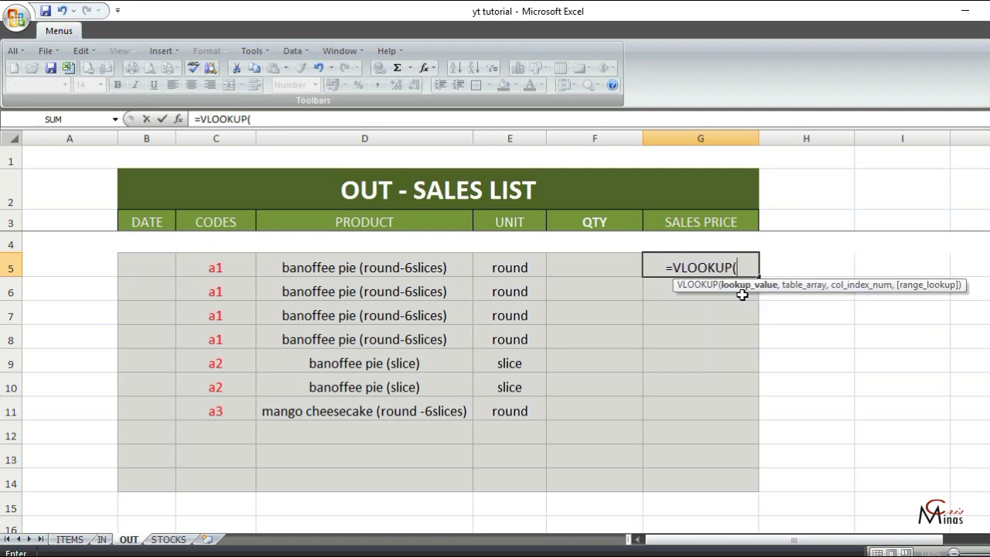
click(221, 266)
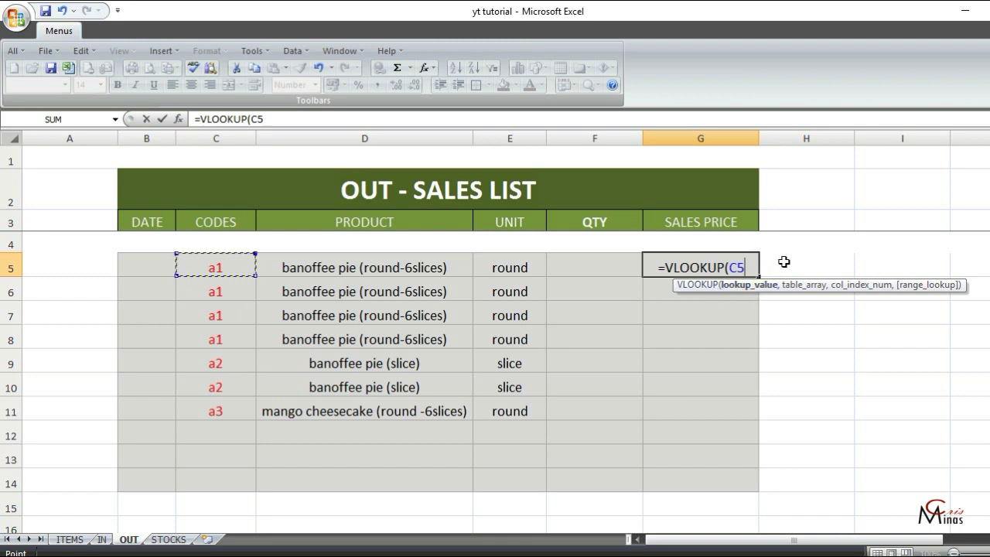
text(,)
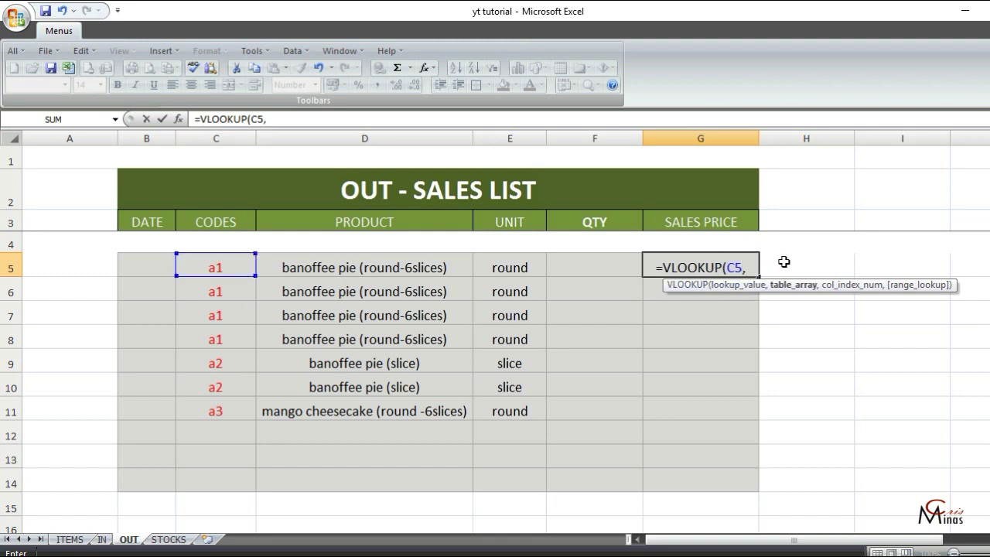
click(70, 539)
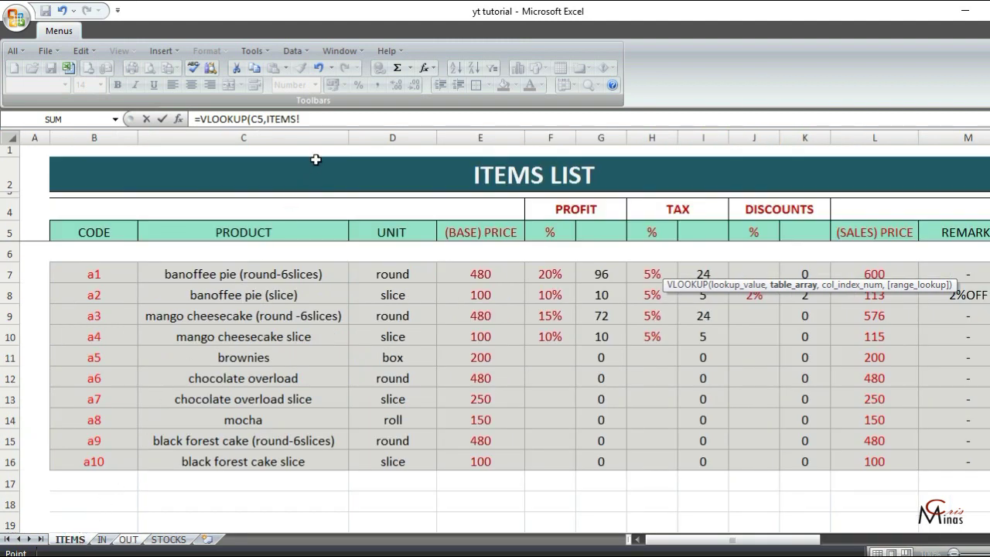
click(337, 120)
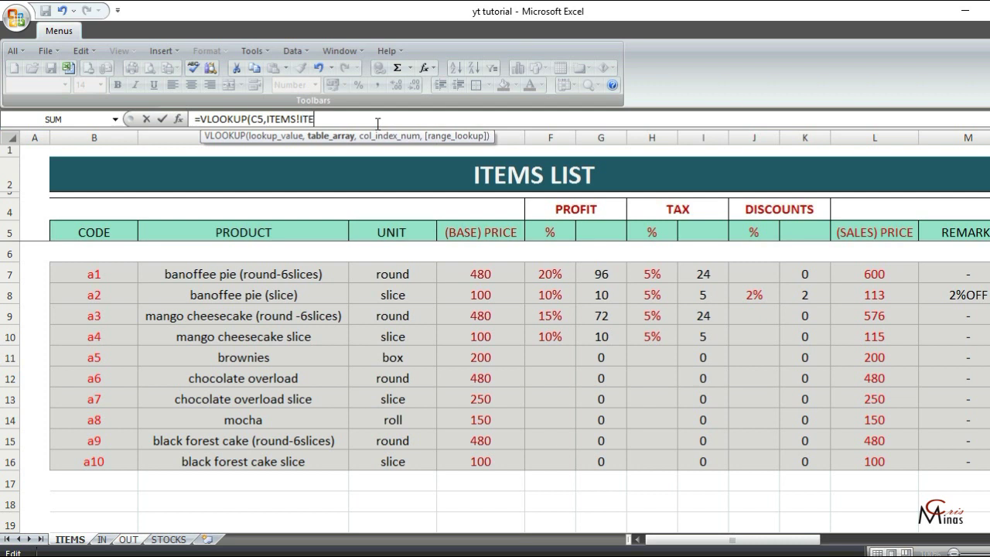
text(ITEMS,)
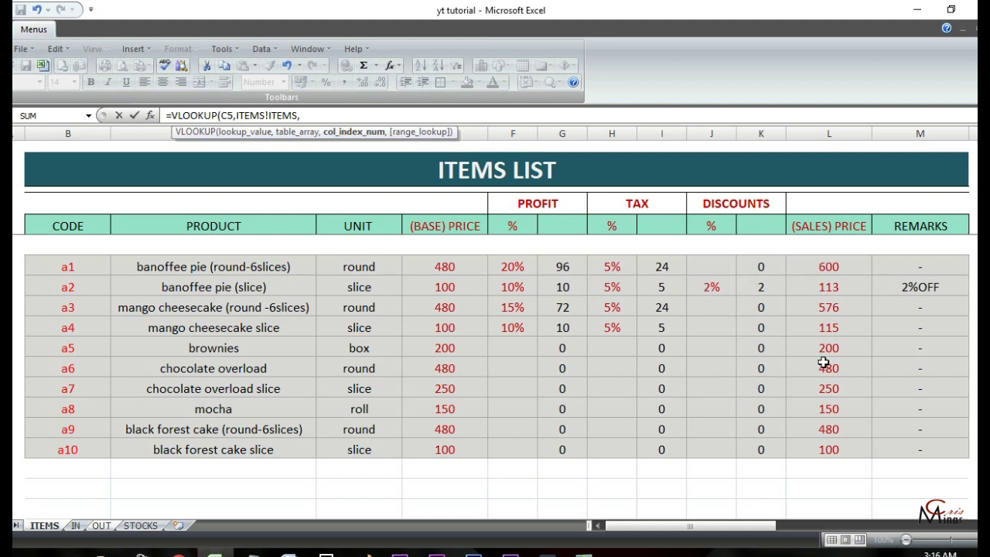
click(395, 114)
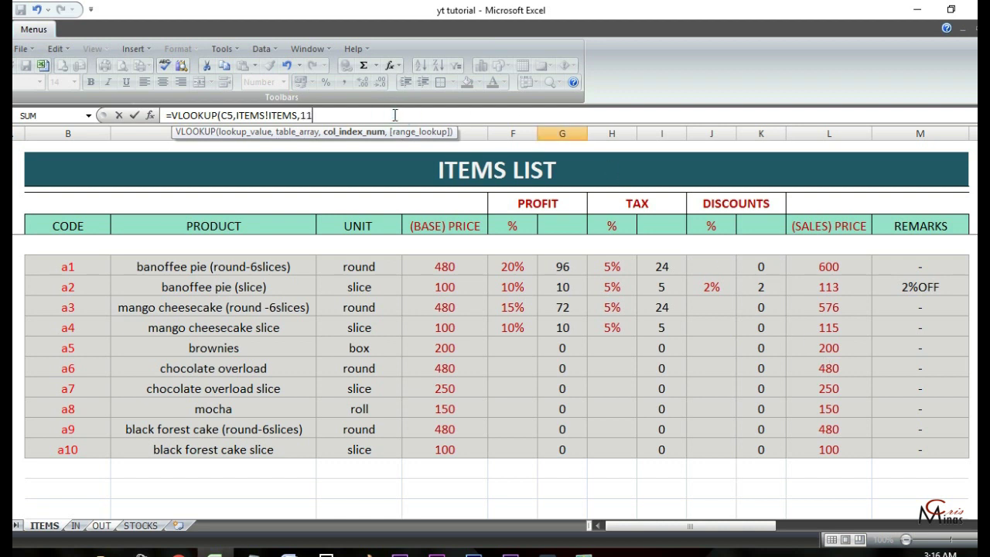
text(11,FALSE)
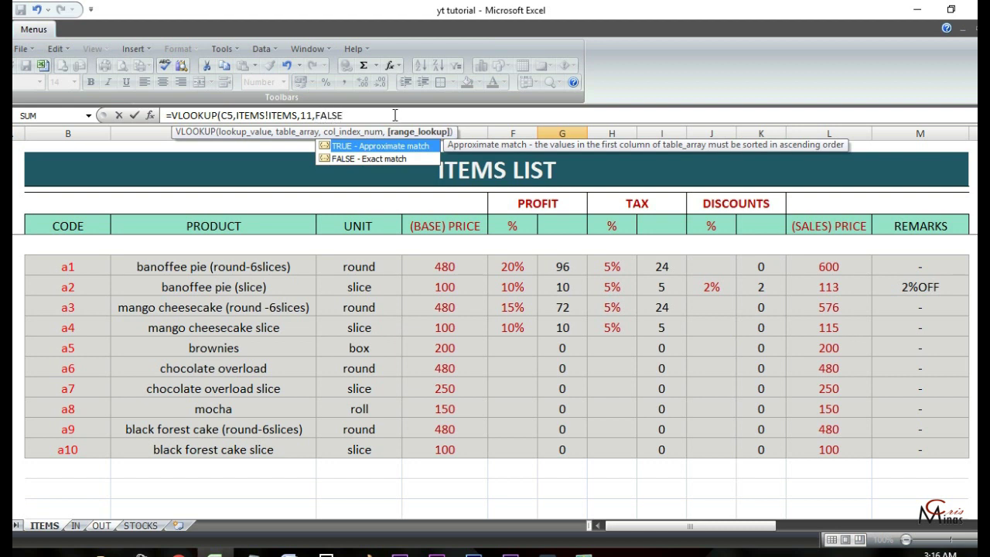
key(Return)
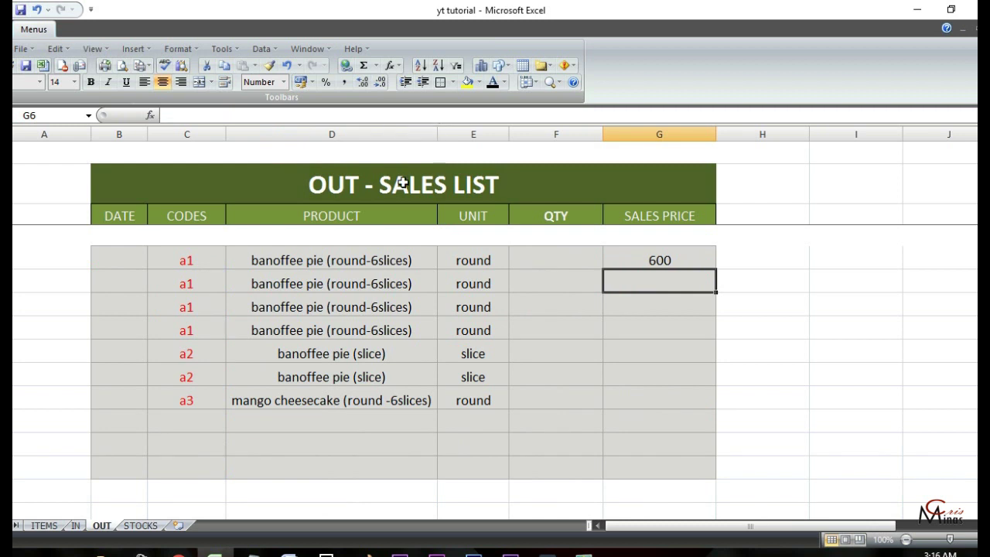
- Wrap G5's lookup in IF(ISBLANK(C5),"",...) so blank codes give an empty price
click(671, 263)
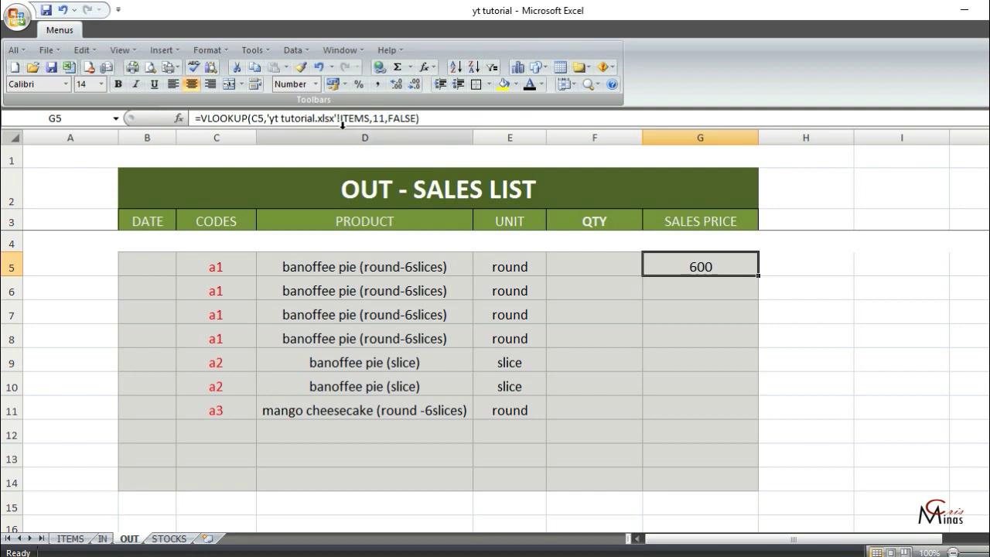
click(202, 119)
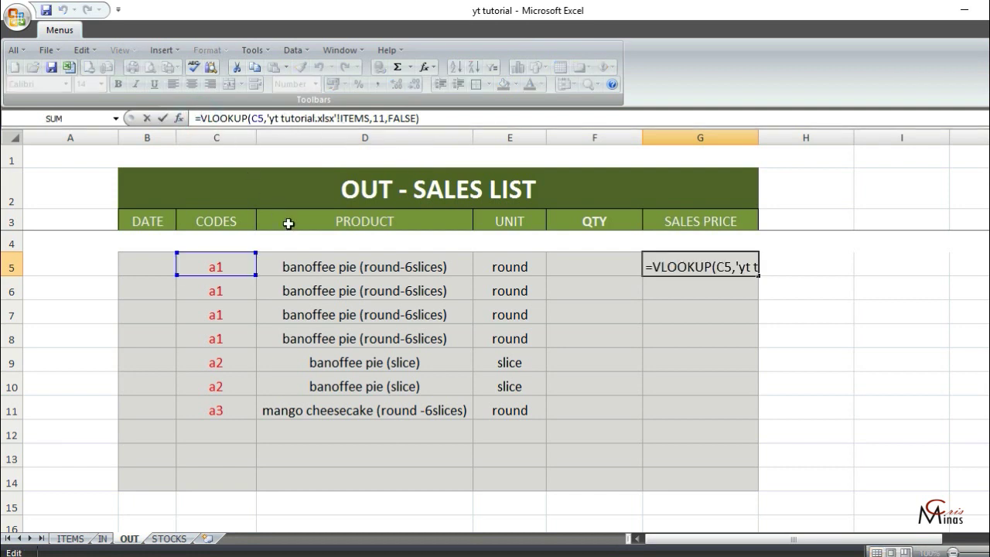
text(IF()
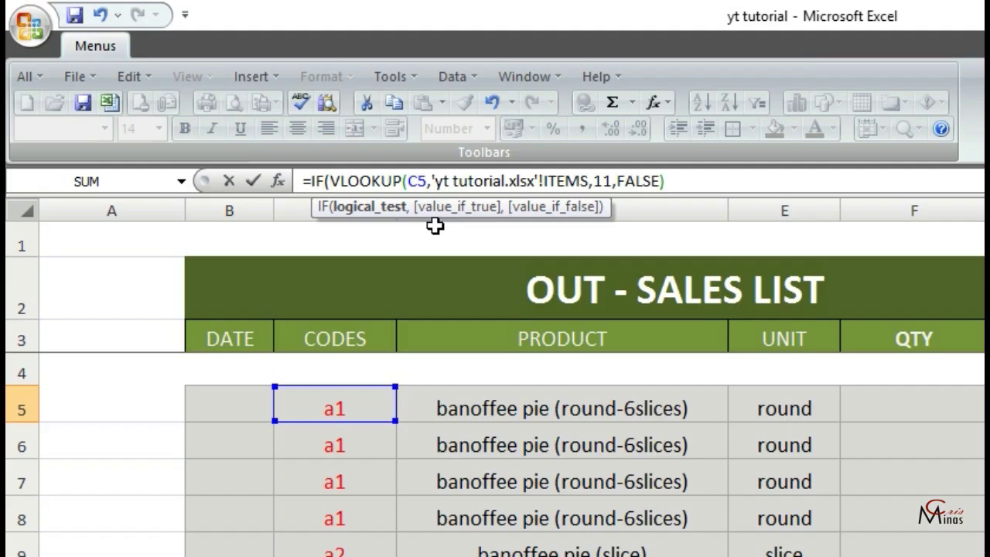
text(ISBLANK()
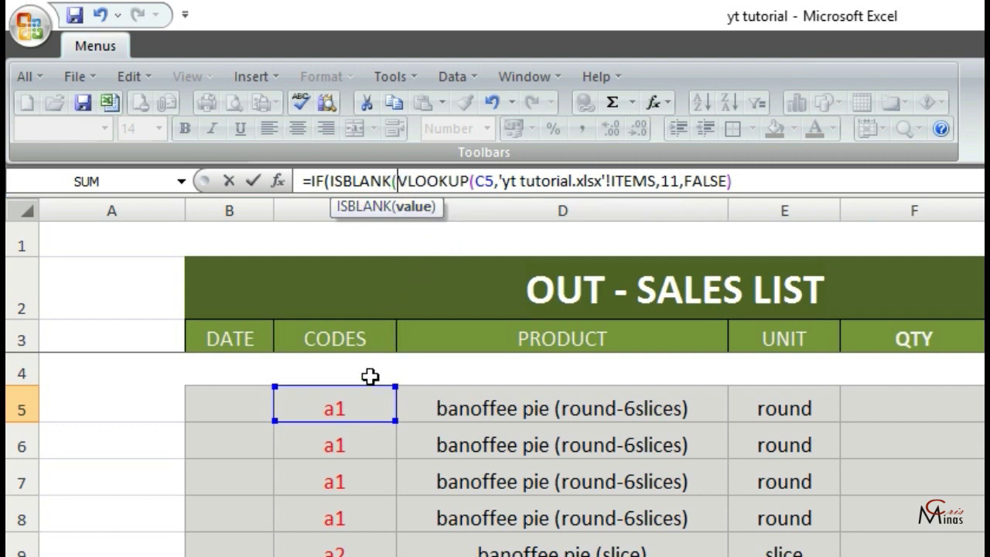
click(360, 414)
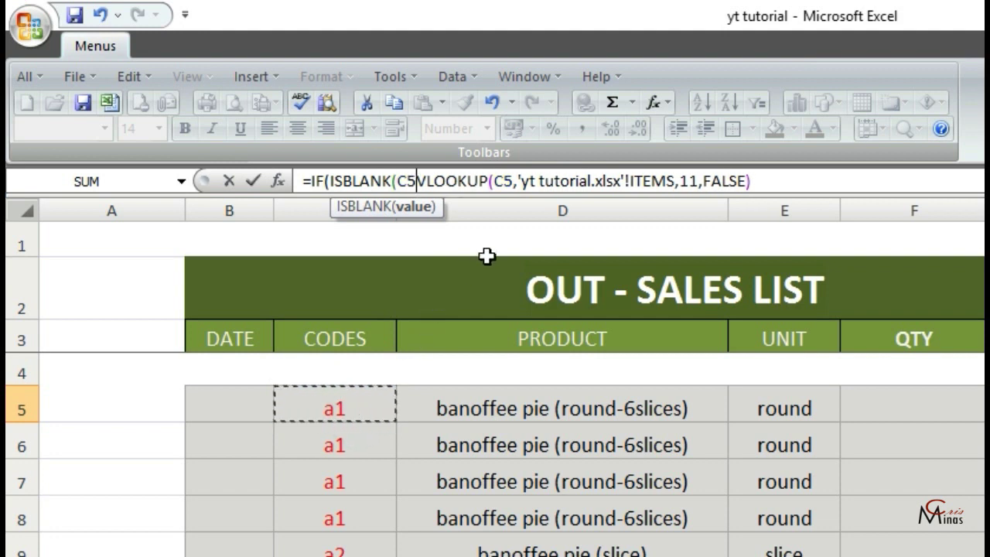
text())
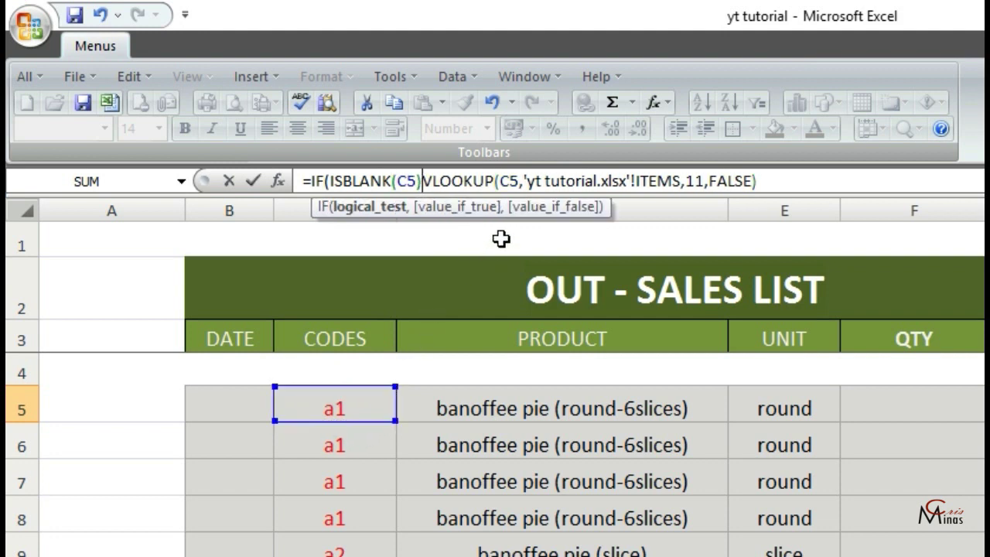
text(,"")
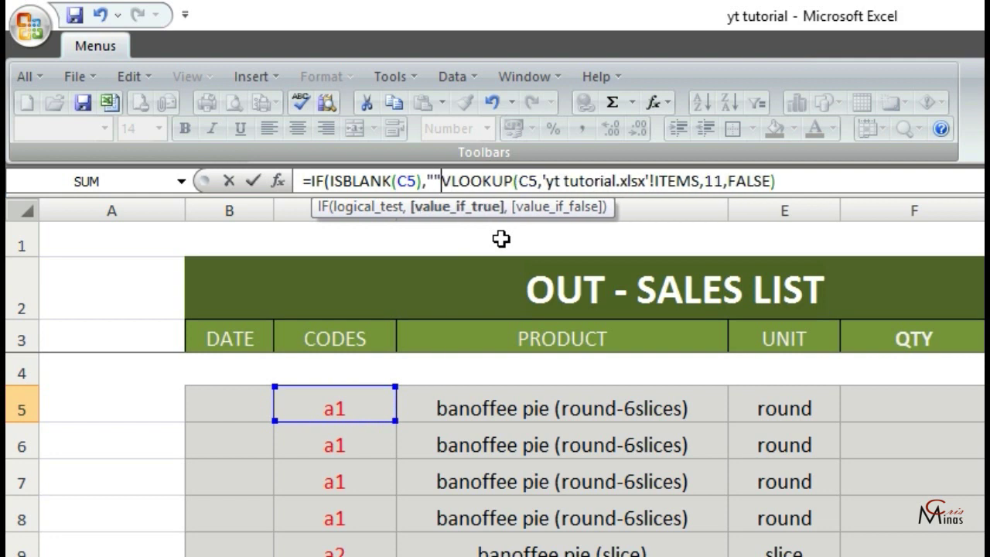
text(,)
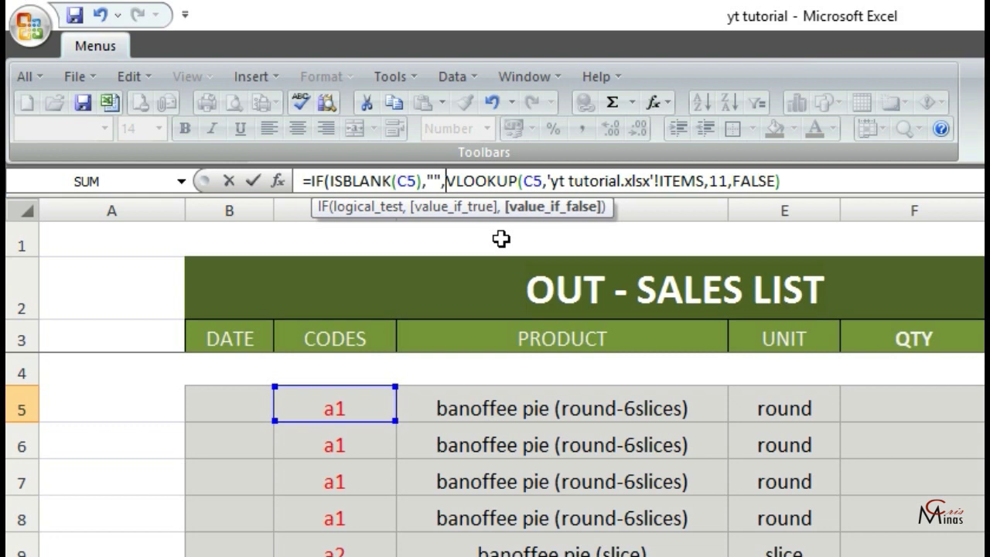
click(806, 177)
key(Return)
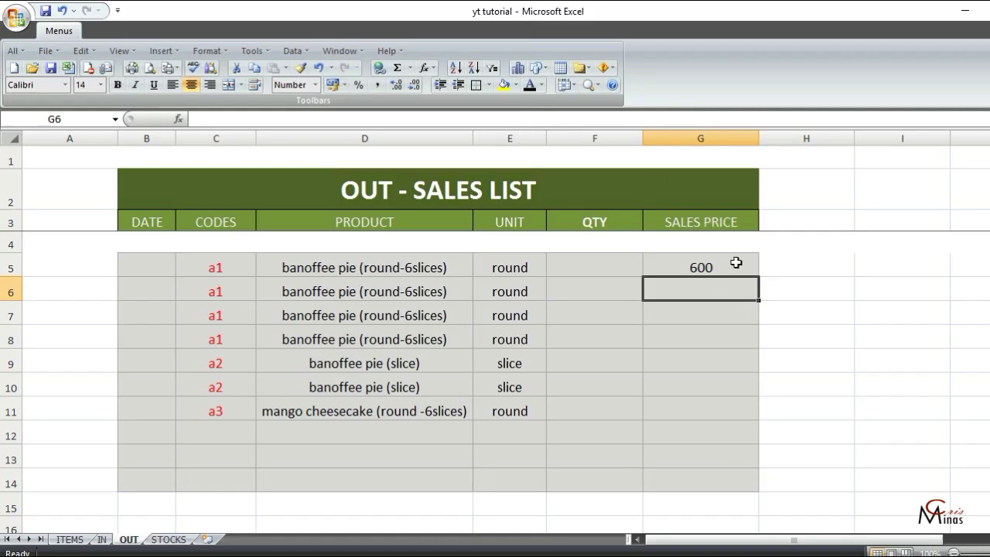
- Copy G5's price formula down to G14
click(736, 263)
drag(760, 277, 753, 492)
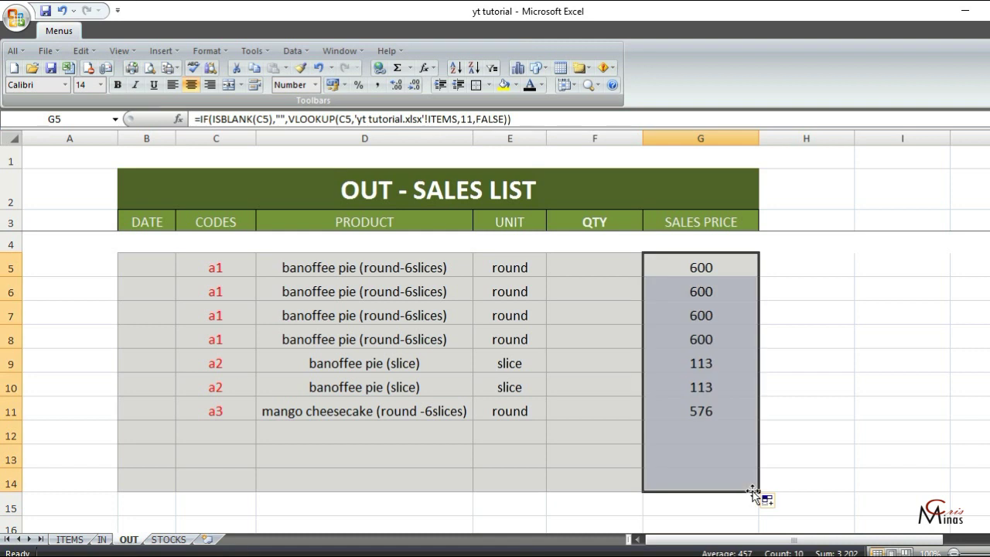
click(842, 470)
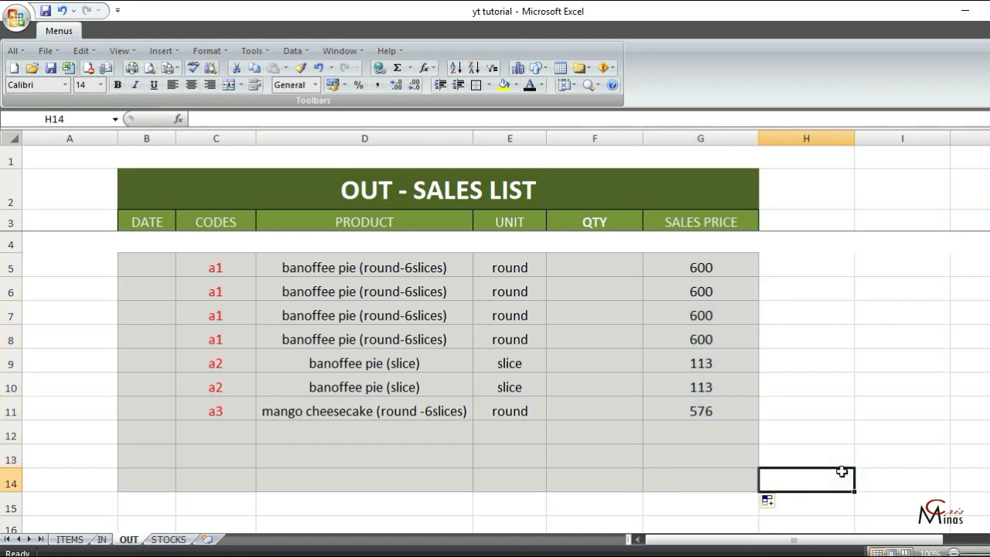
key(Right)
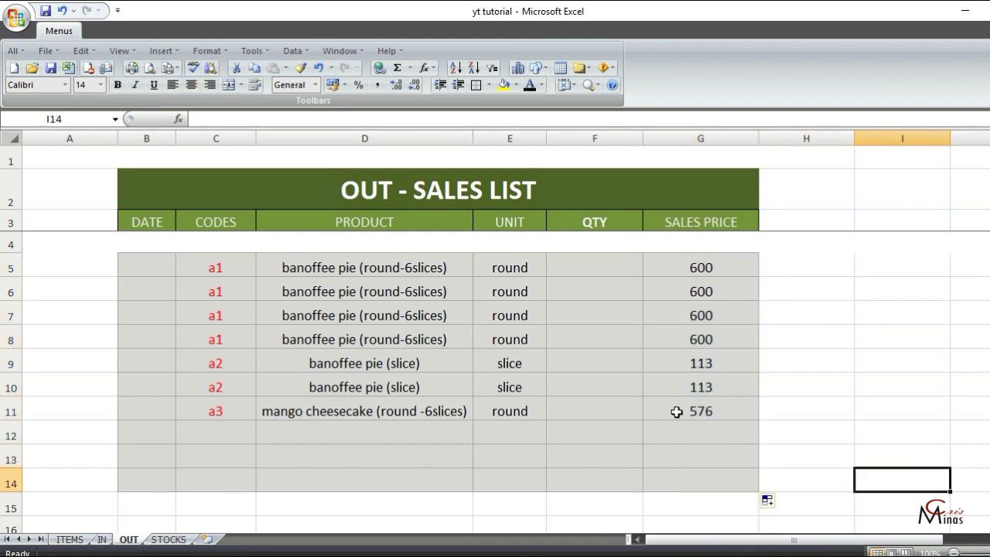
- Insert a column before UNIT and enter =VLOOKUP(C5,ITEMS!ITEMS,12,FALSE) in E5
right_click(508, 136)
click(567, 222)
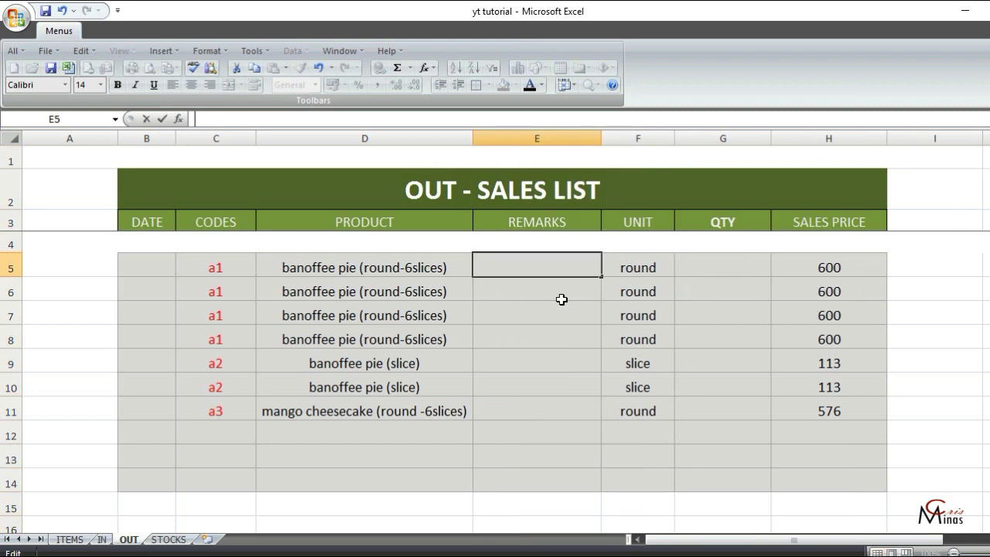
text(=VLOO)
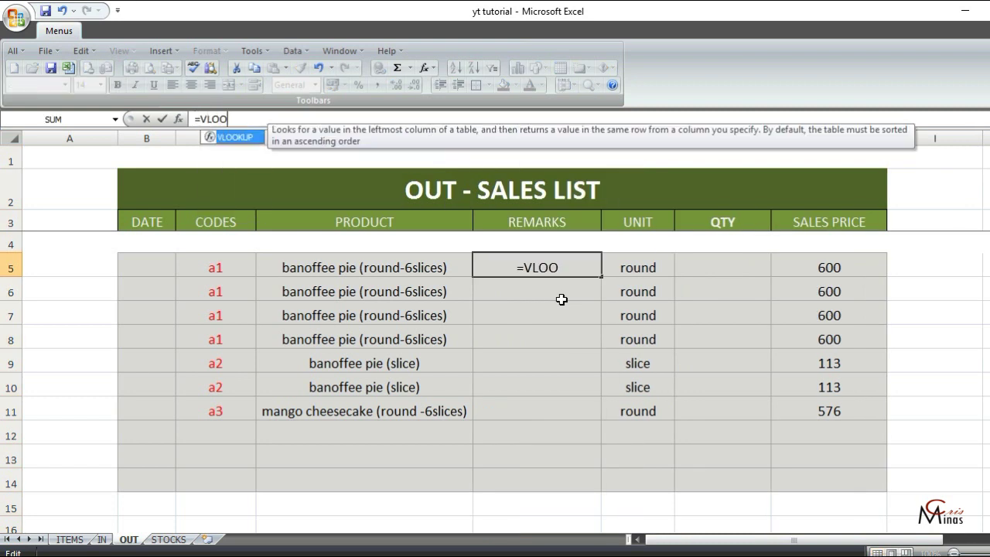
text(KUP()
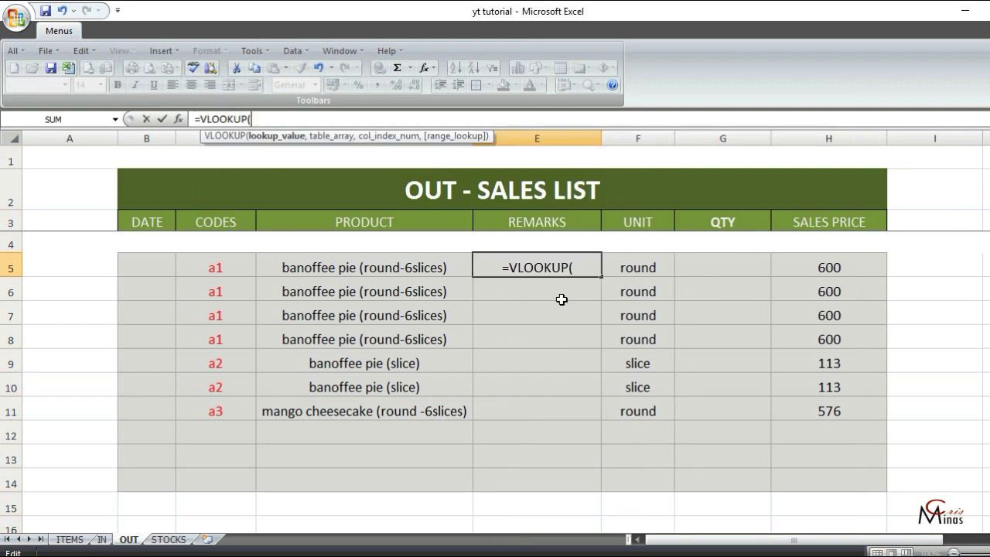
click(230, 269)
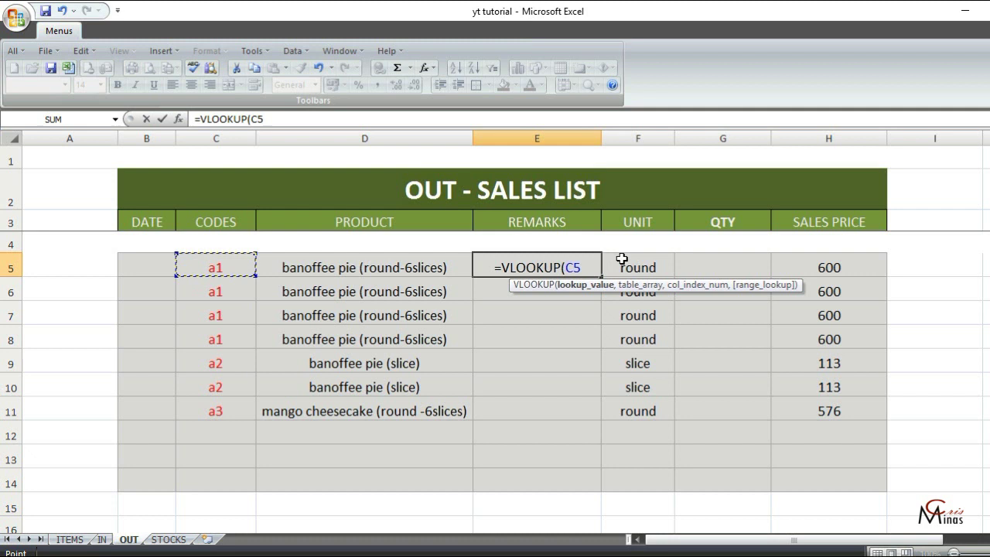
text(,)
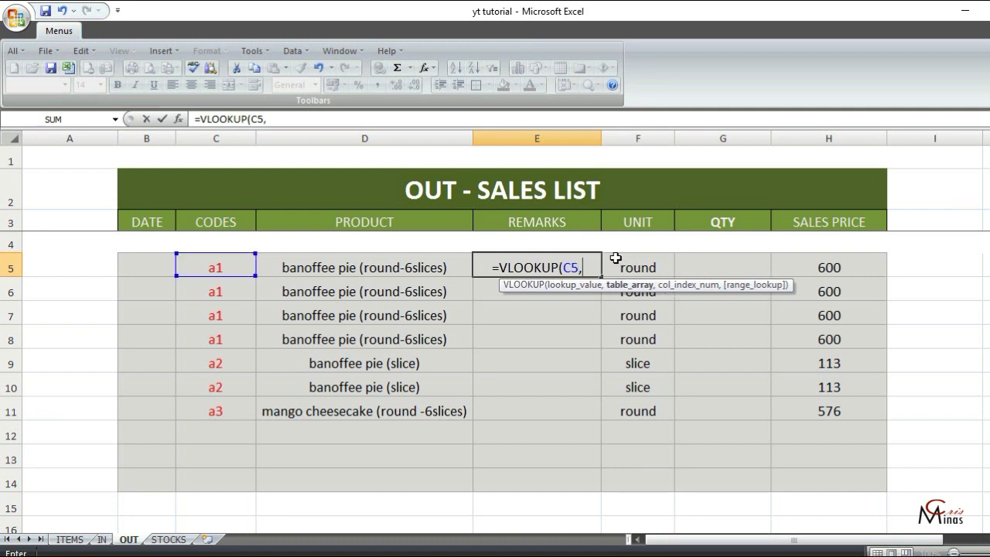
click(69, 539)
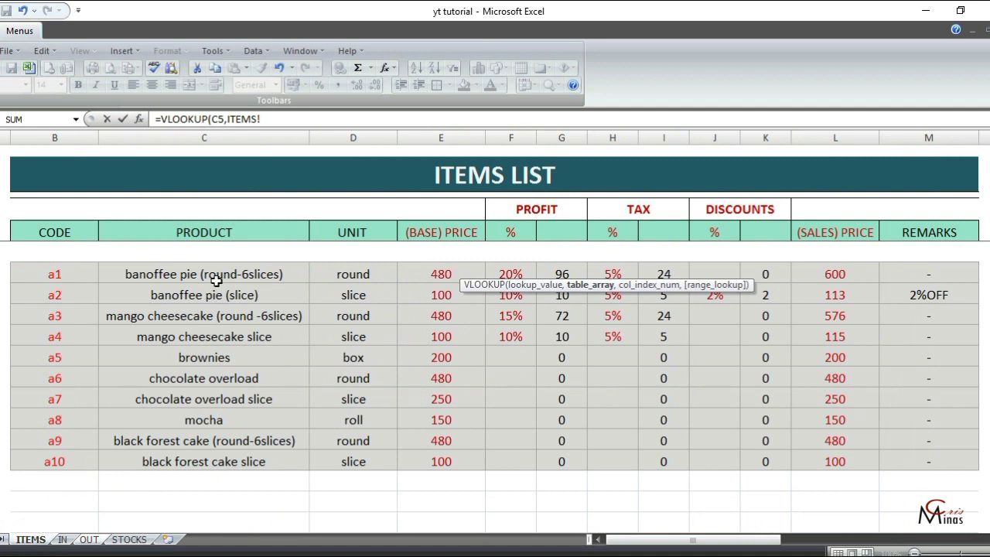
click(301, 119)
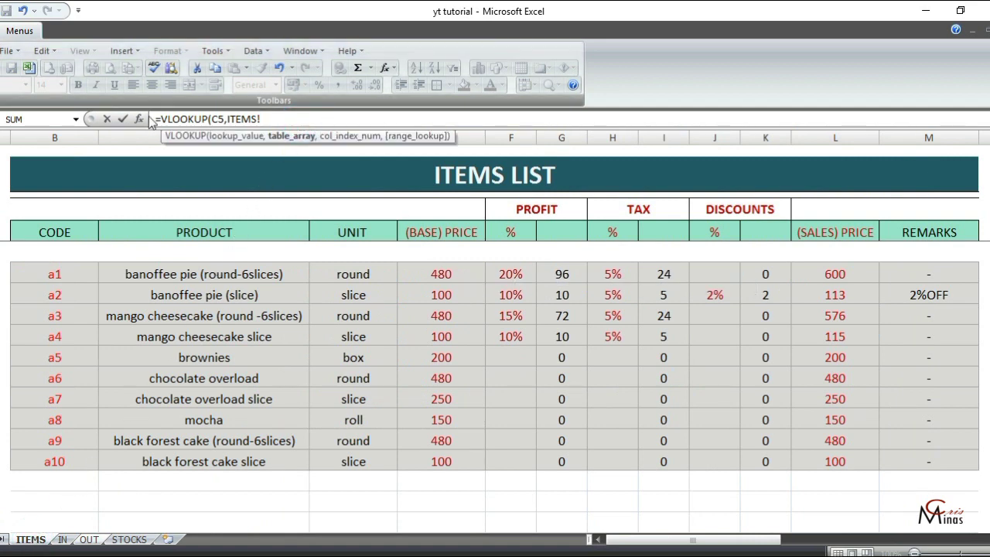
text(ITEMS,1)
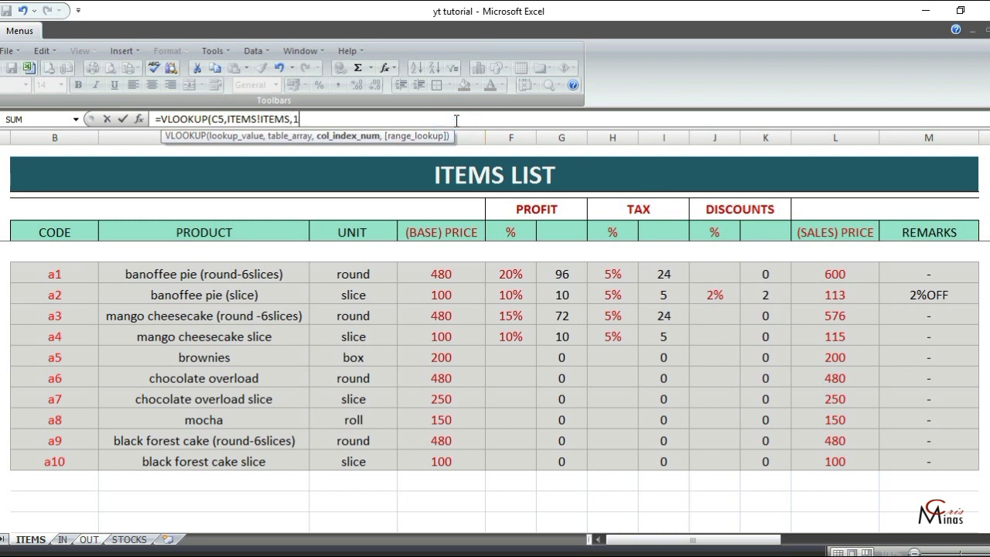
text(,)
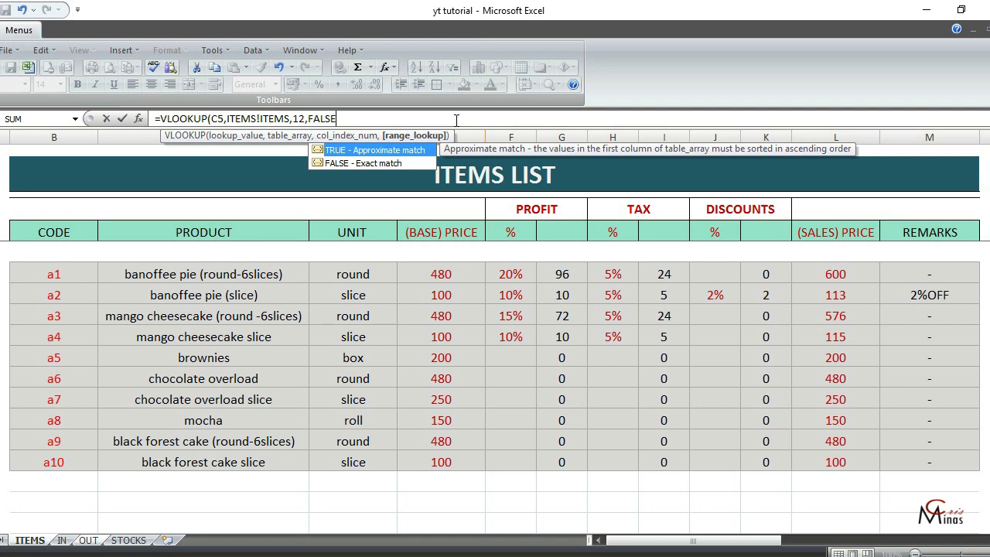
text(FALSE)
key(Return)
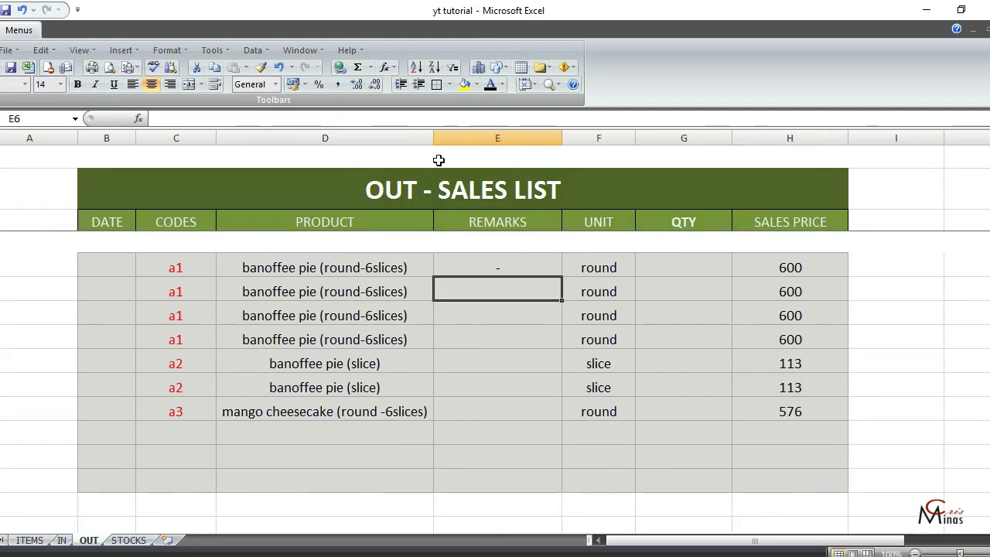
- Copy E5's remarks formula down to E14, showing 2%OFF for a2 and dashes elsewhere
click(495, 265)
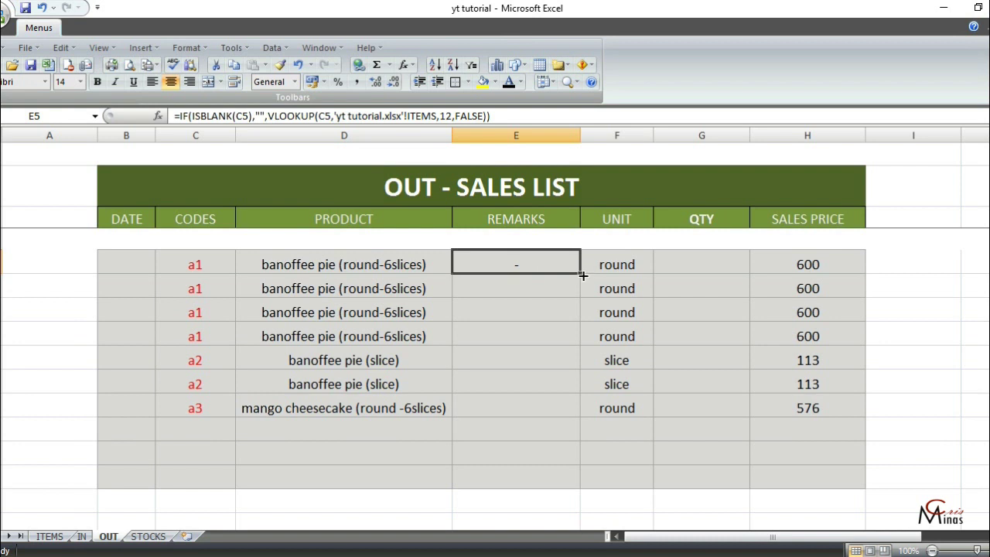
drag(582, 274, 569, 483)
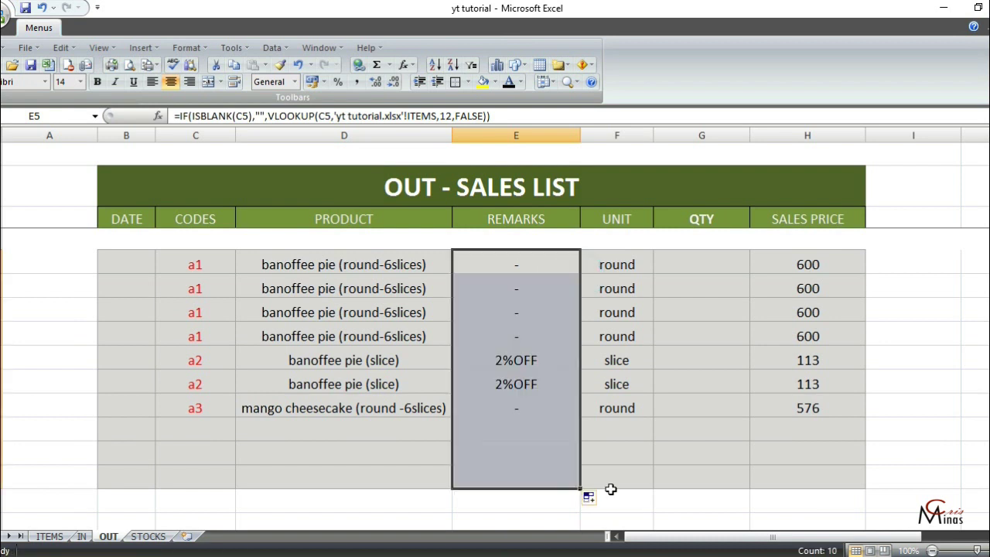
click(944, 496)
click(806, 128)
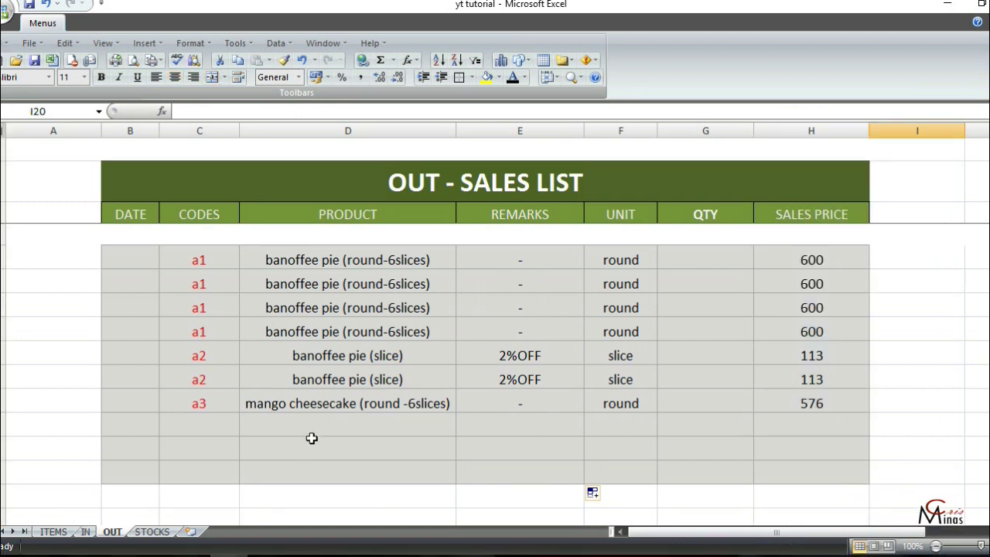
click(7, 356)
- Compare the a2 rows' codes and 2%OFF remarks with a2's ITEMS LIST row
drag(6, 357, 8, 380)
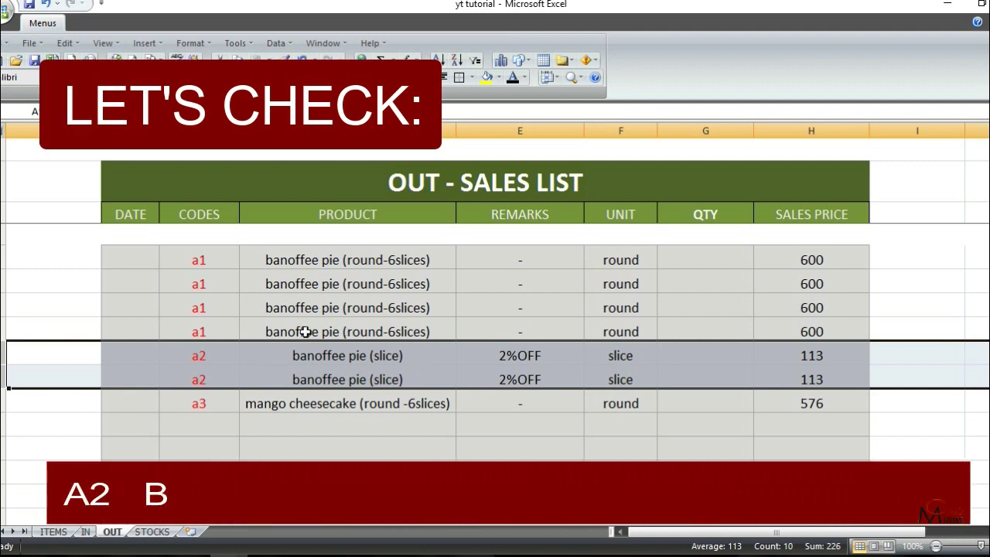
drag(202, 352, 211, 377)
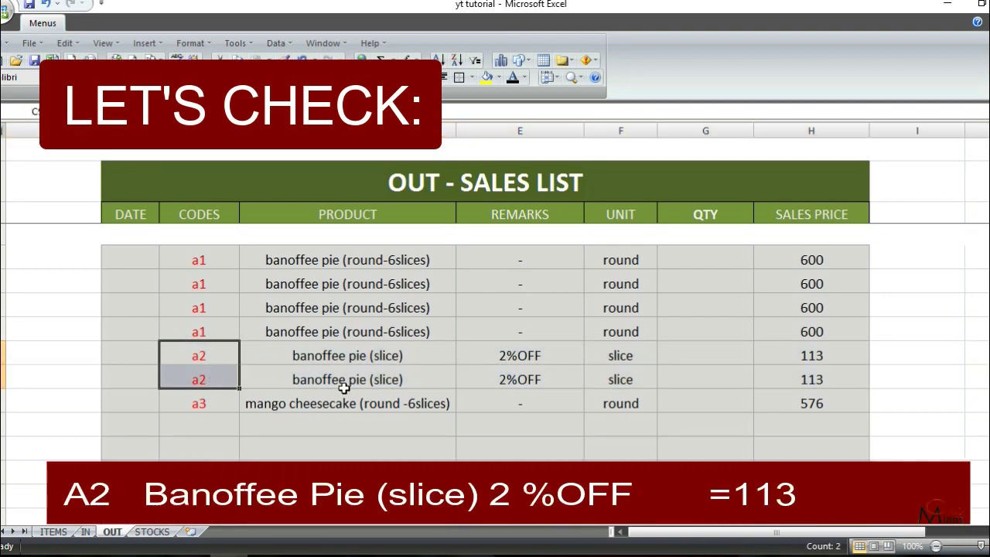
drag(505, 356, 502, 377)
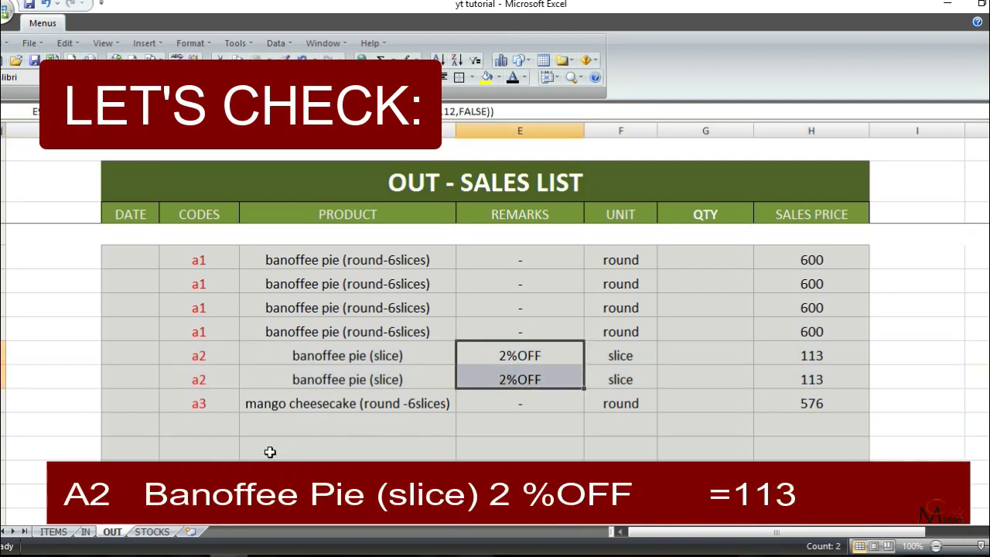
click(53, 531)
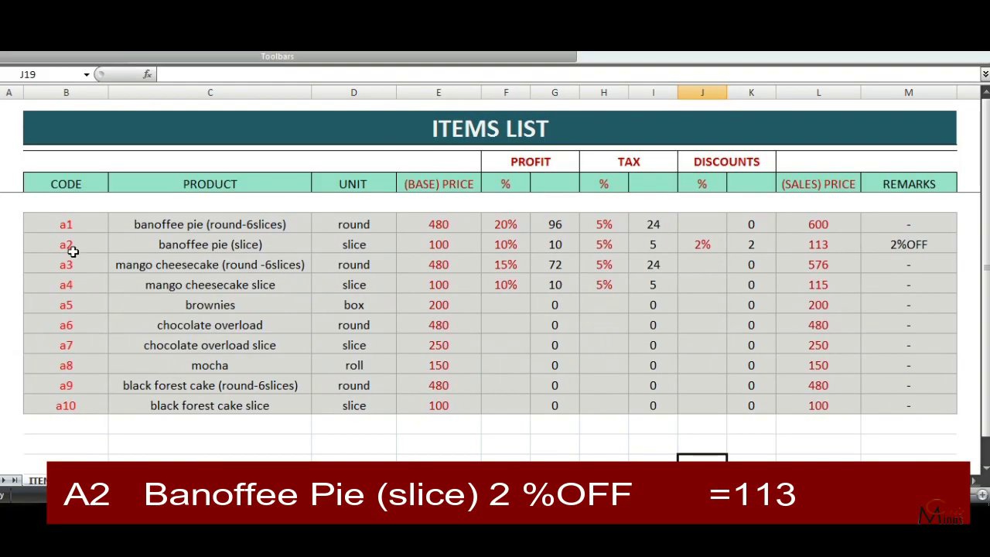
click(77, 244)
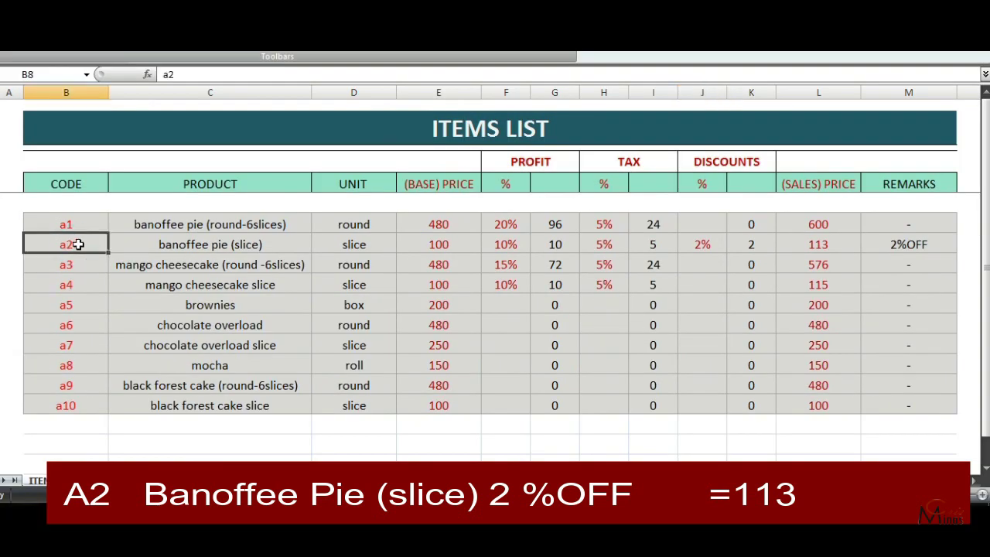
drag(78, 244, 912, 244)
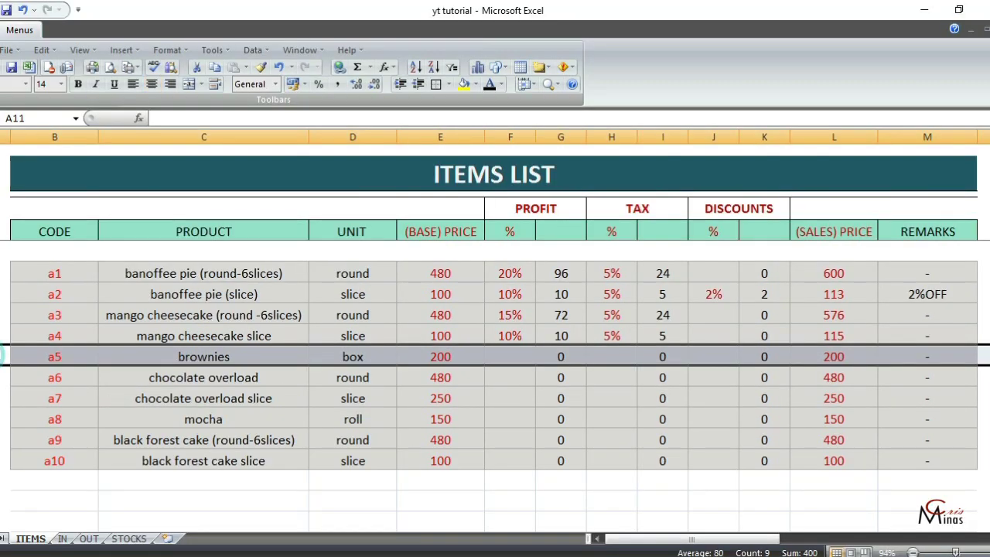
text(3%)
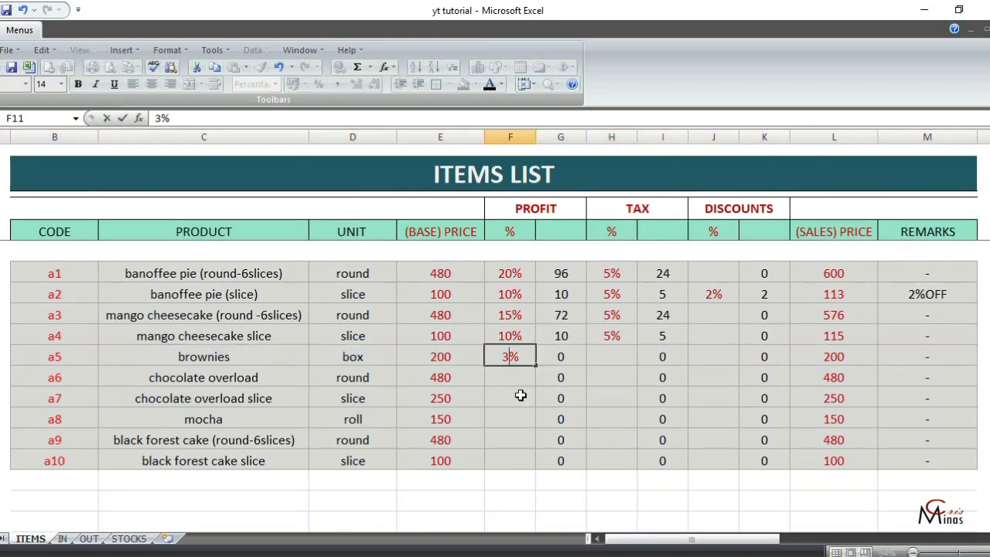
text(0)
- Give brownies 30% profit, 5% tax and 2% discount, making its sales price 266
key(Tab)
key(Tab)
text(5)
key(Return)
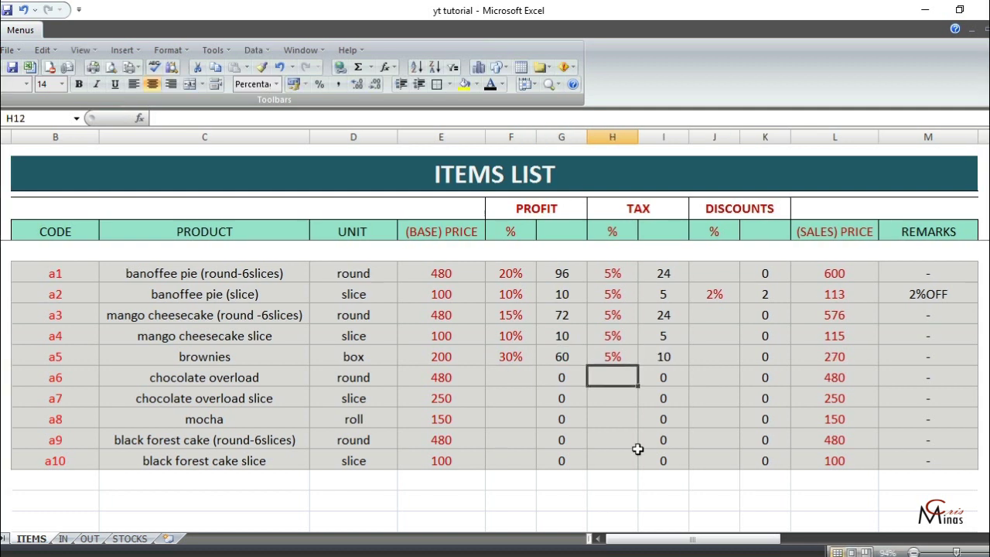
key(Up)
key(Right)
key(Right)
text(2)
key(Return)
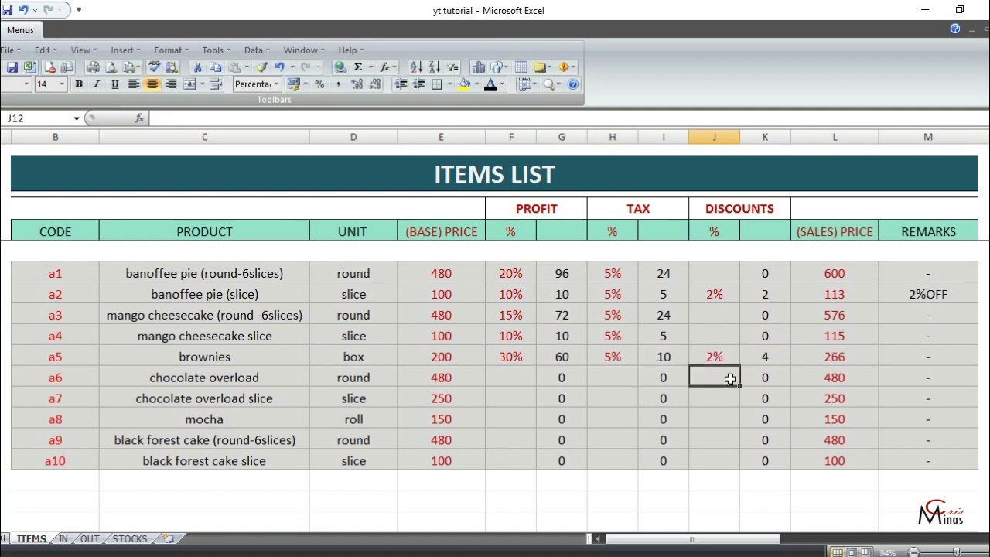
click(860, 355)
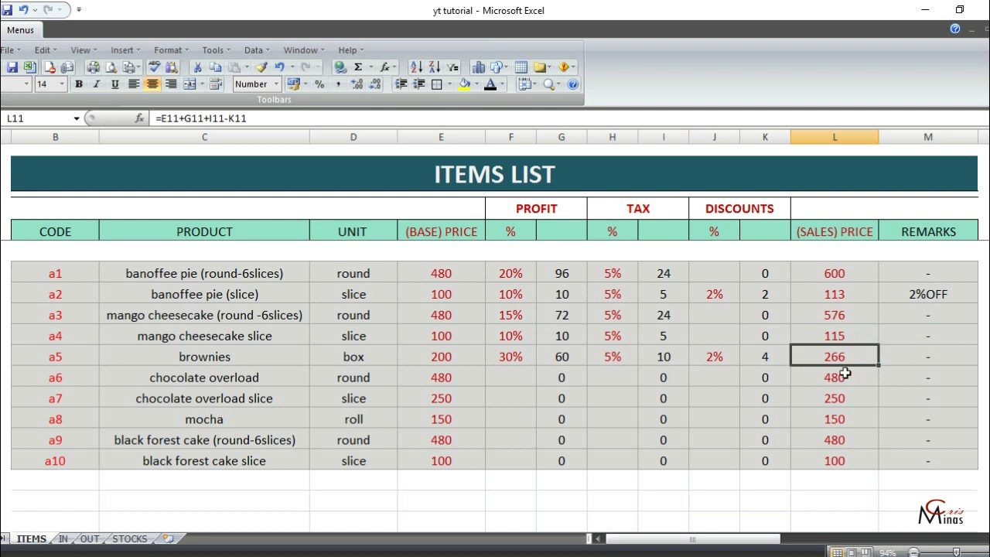
- Enter 2%OFF as the brownies remark in M11 and return to the OUT sheet
click(942, 358)
text(2%)
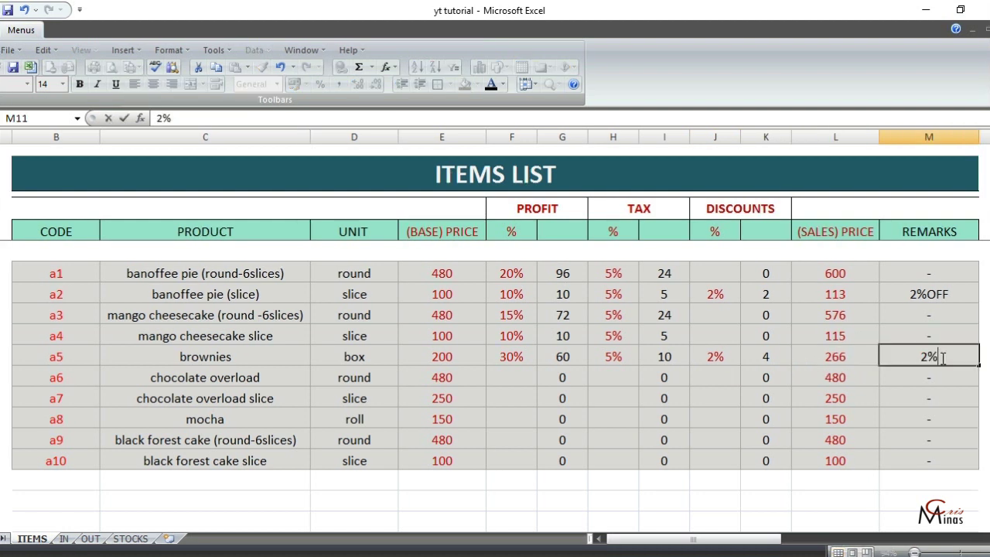
text(OFF)
key(Return)
click(2, 356)
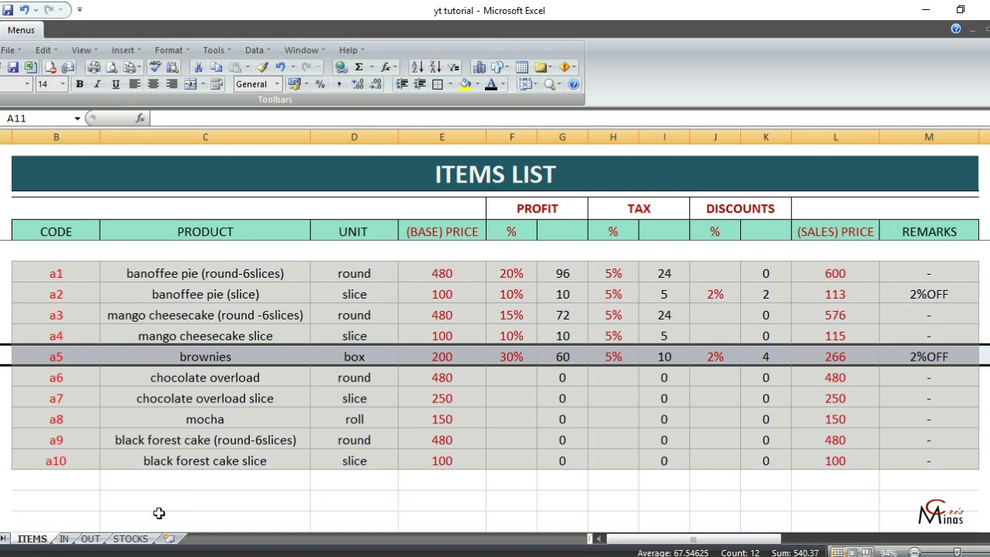
click(93, 539)
- Enter code a5 in C12 and check its brownies product and 266 price lookups
click(244, 437)
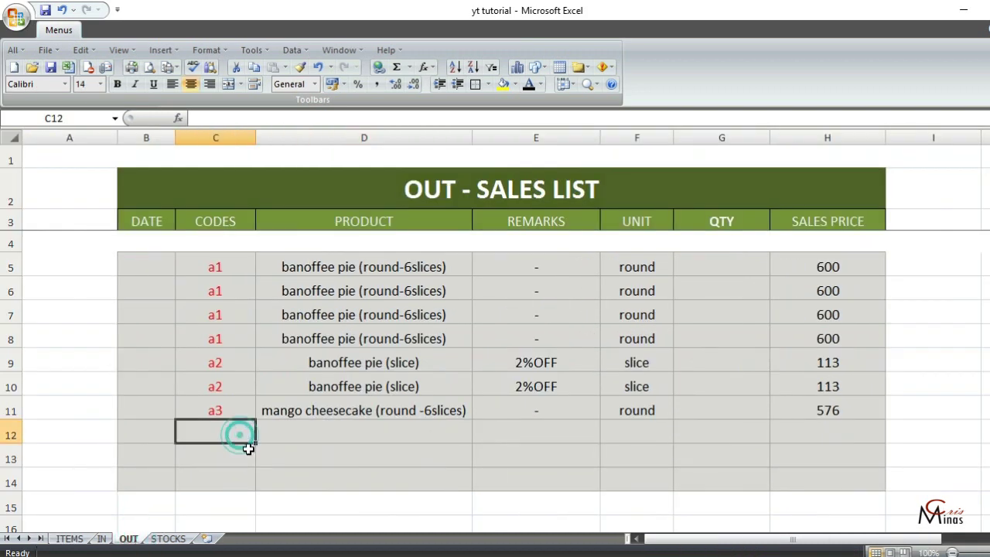
text(a5)
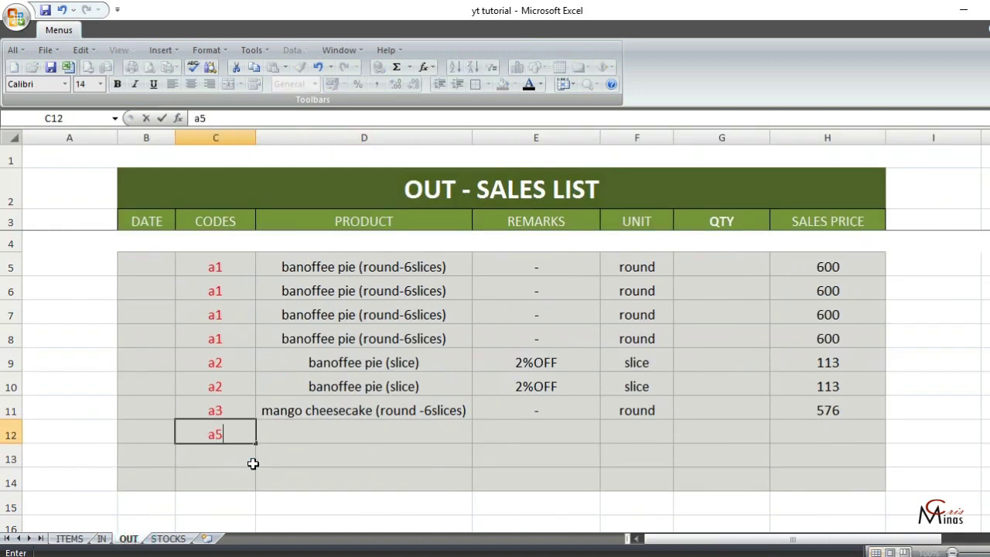
key(Return)
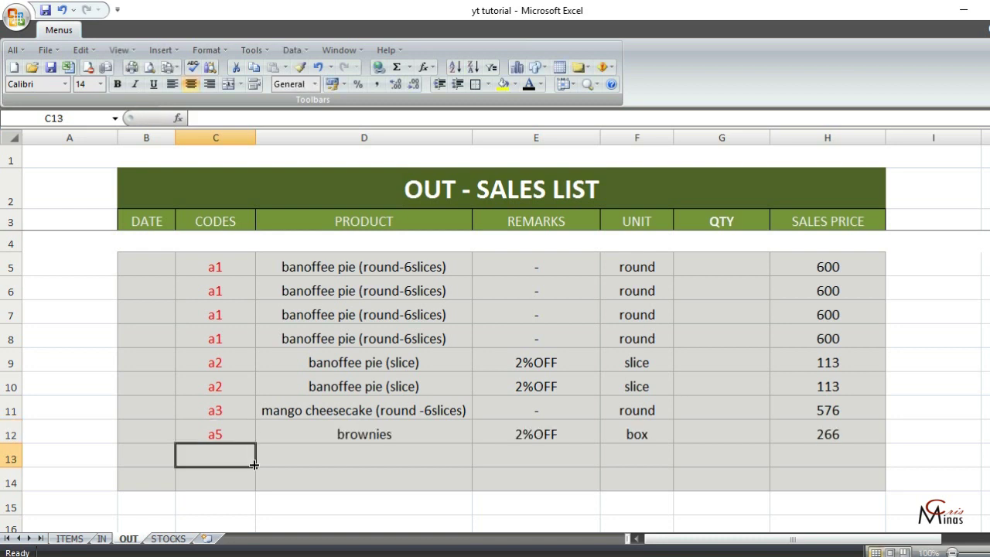
click(383, 431)
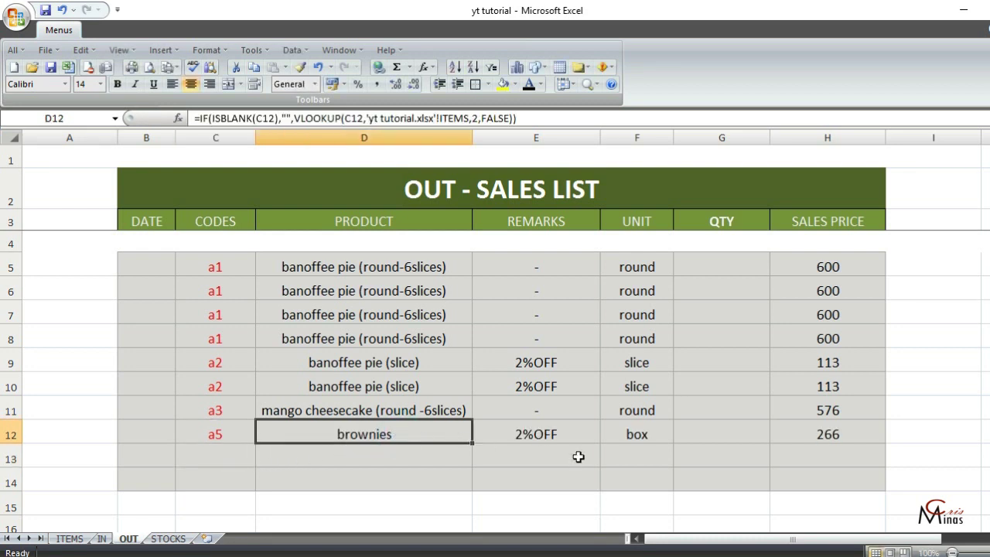
click(843, 435)
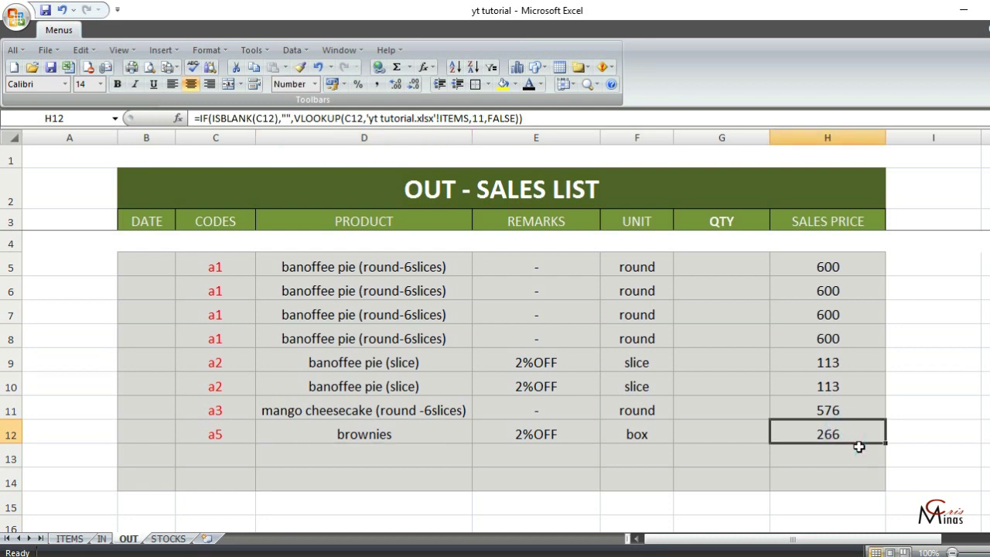